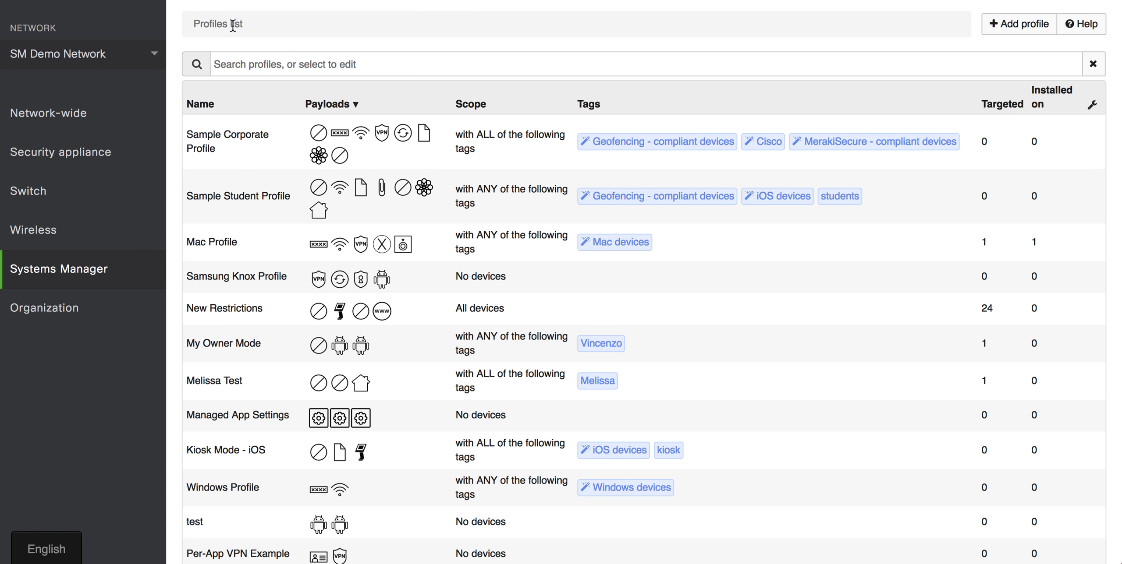
Look through the whole profiles list and open the selection of columns shown in it
scroll(233, 25, down, 15)
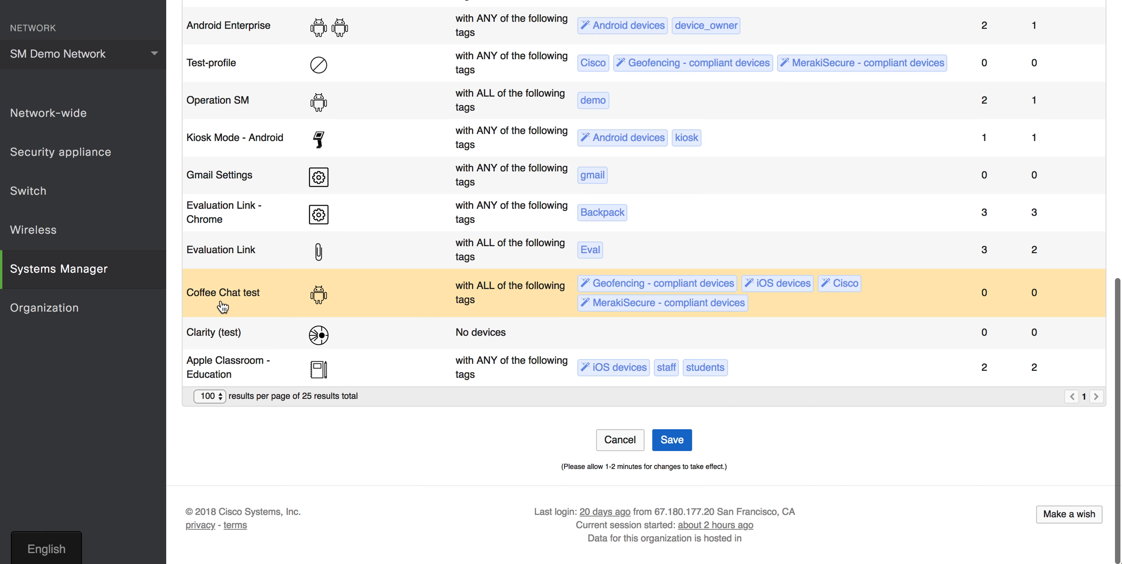
scroll(223, 307, up, 15)
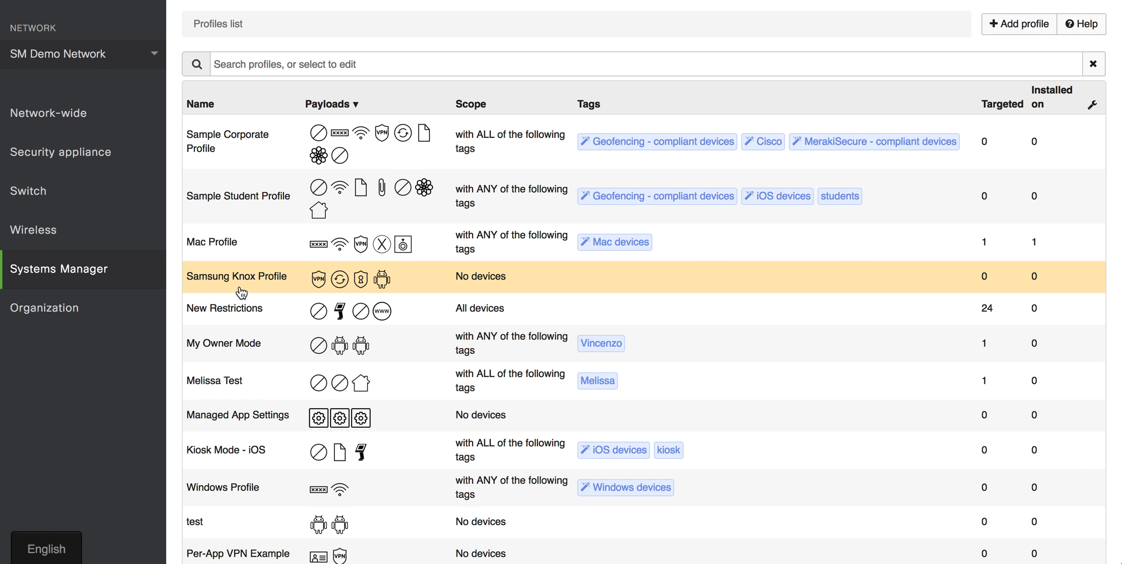
click(402, 107)
click(401, 106)
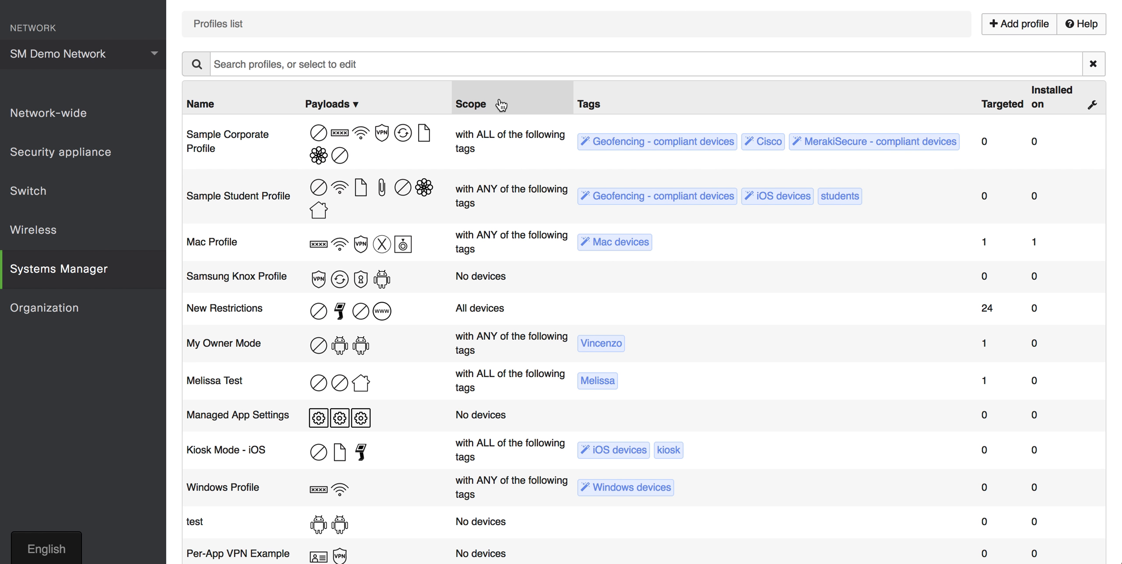
drag(501, 105, 522, 117)
click(1092, 105)
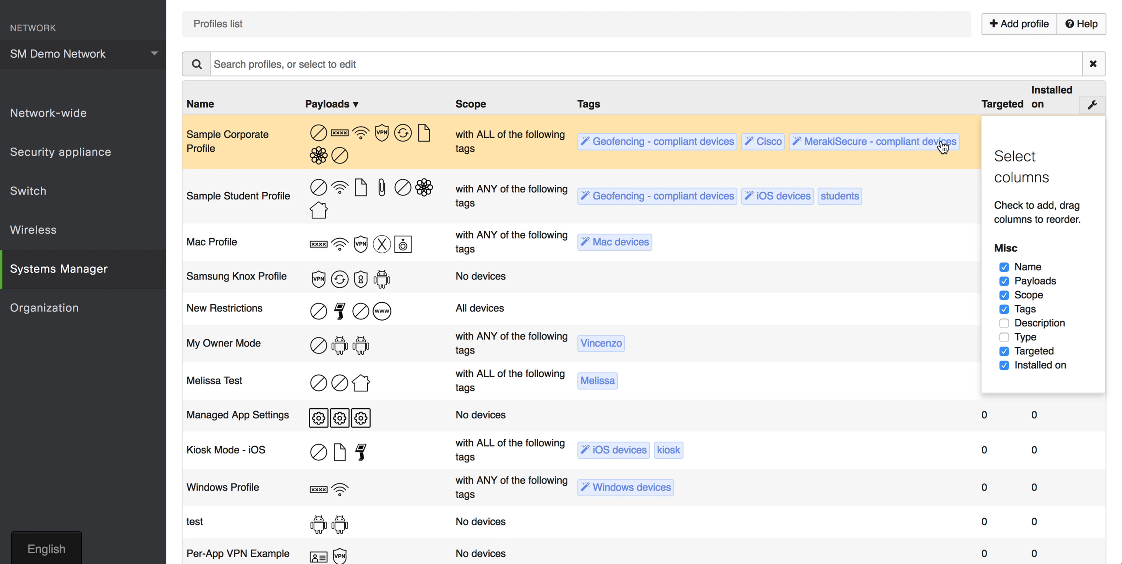
Search the profiles for "corp", clear the search, and temporarily filter the list by the "Geofencing - compliant devices" tag
click(784, 62)
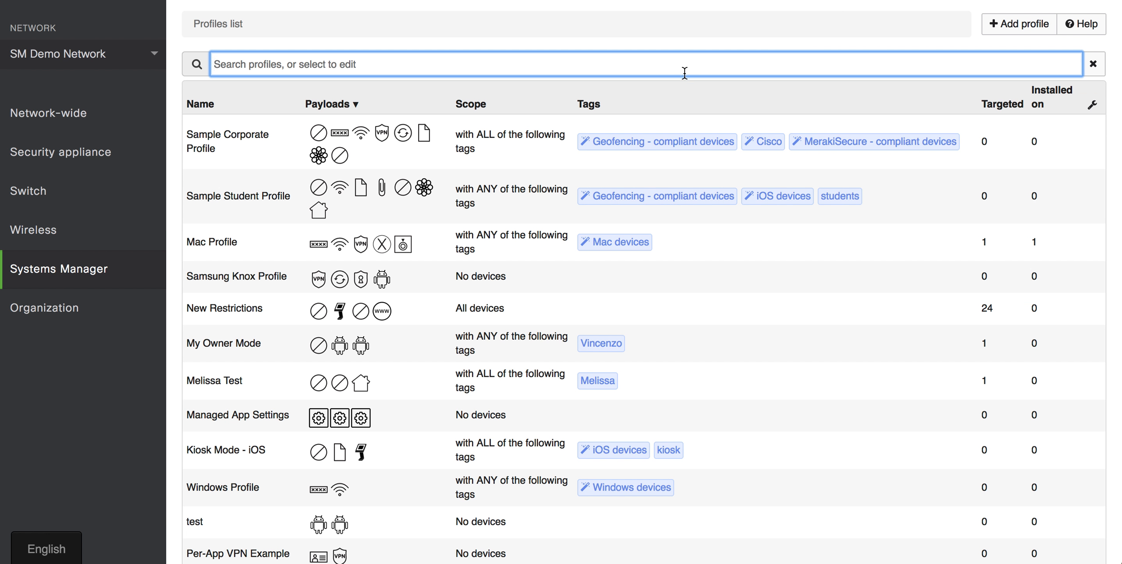
text(corp)
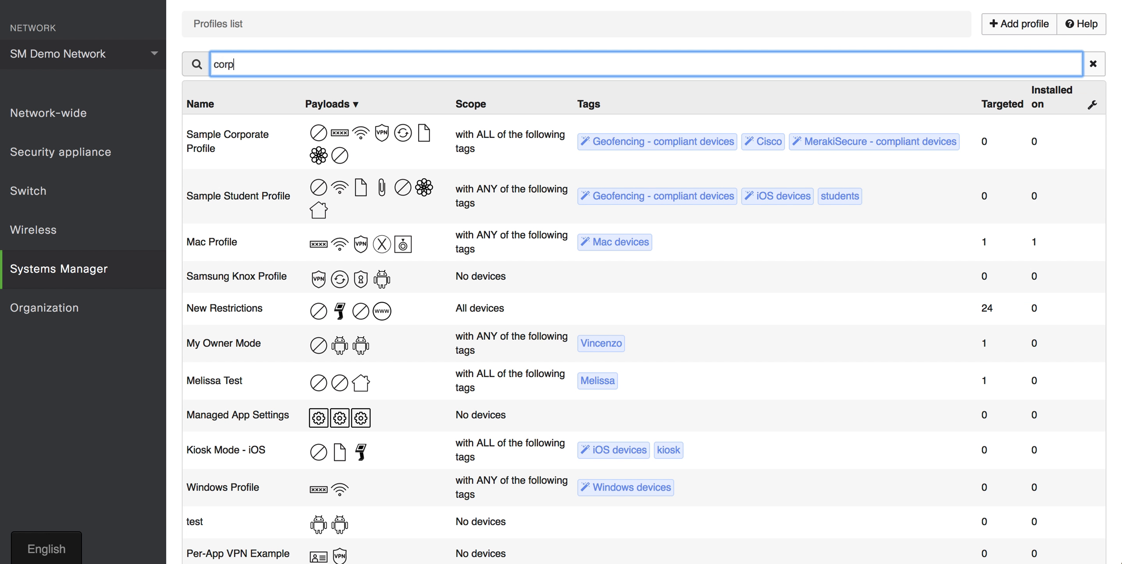
key(super+a)
key(BackSpace)
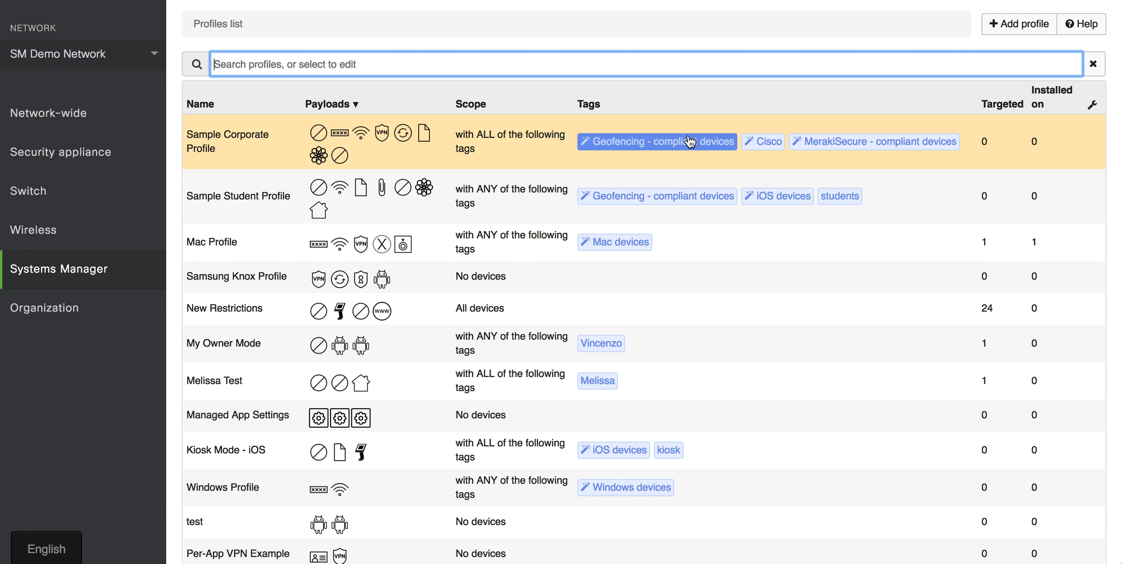
click(647, 147)
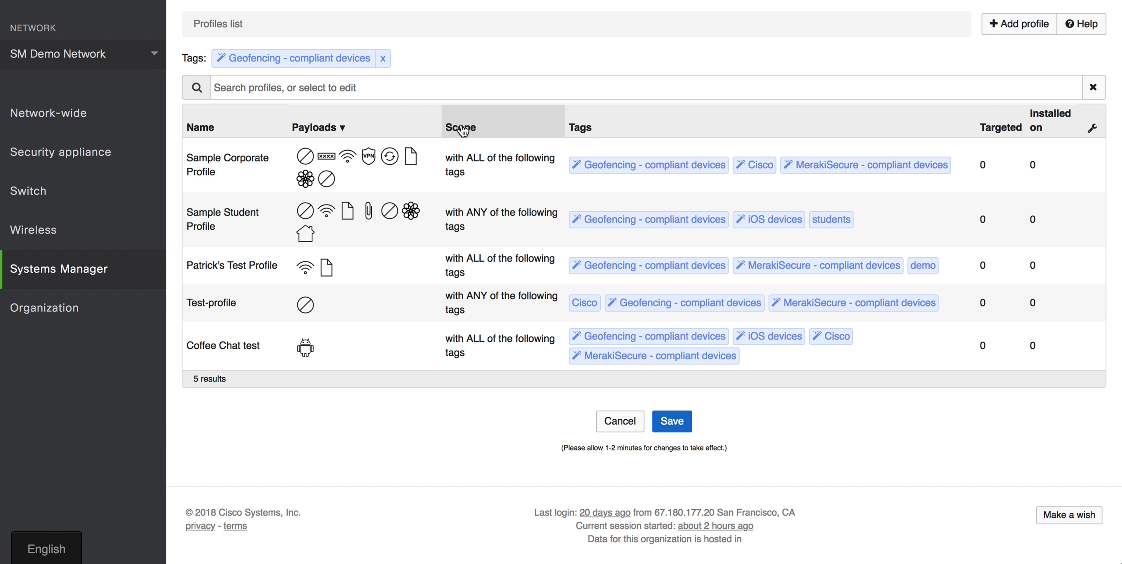
click(383, 58)
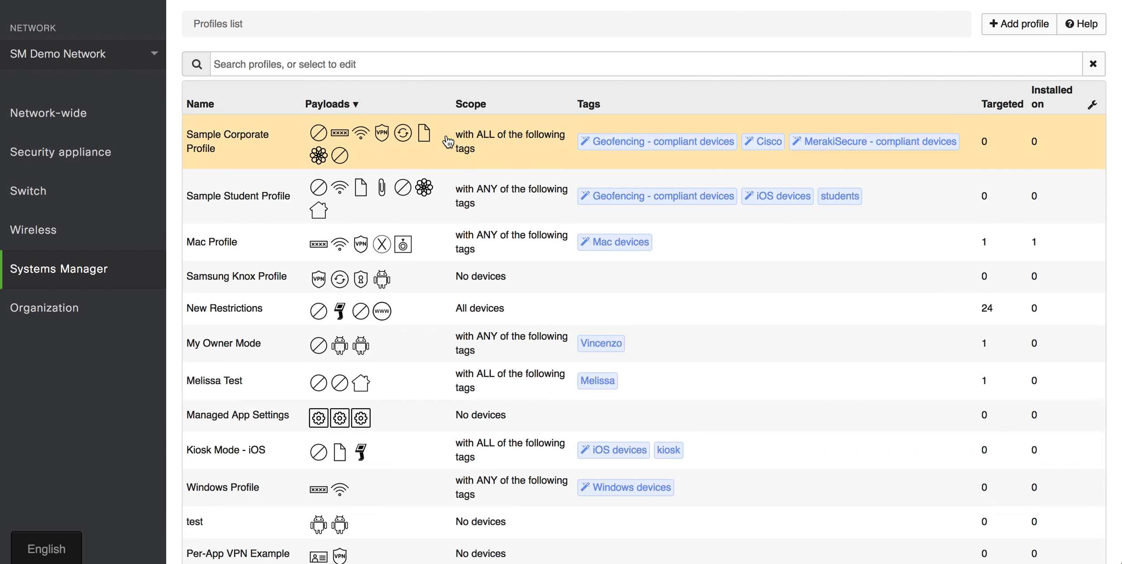
View Sample Corporate Profile and its VPN payload, going back to the profiles list after each
click(241, 138)
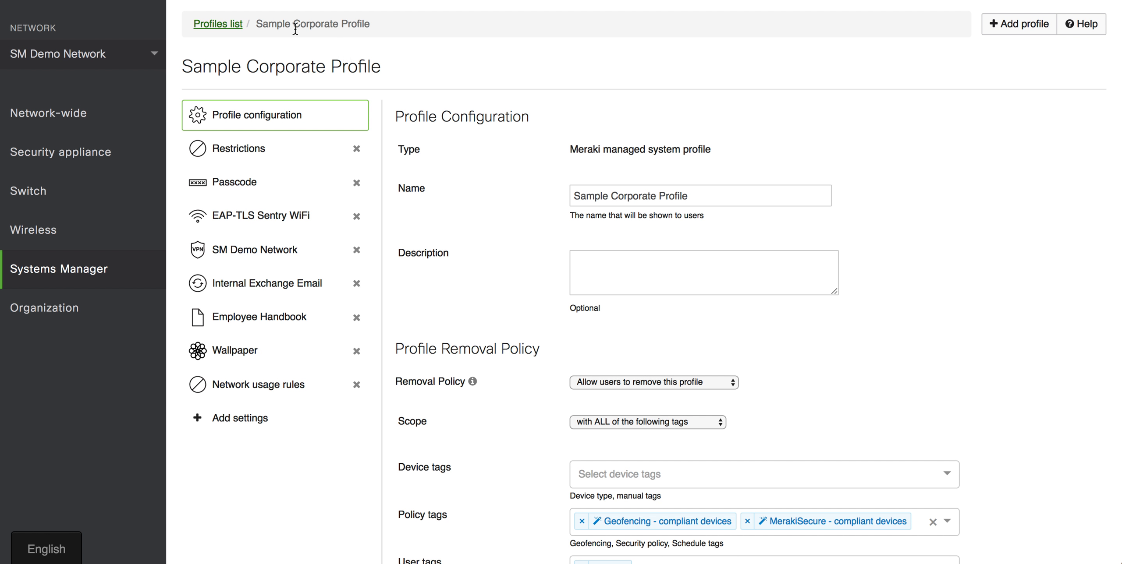
click(221, 24)
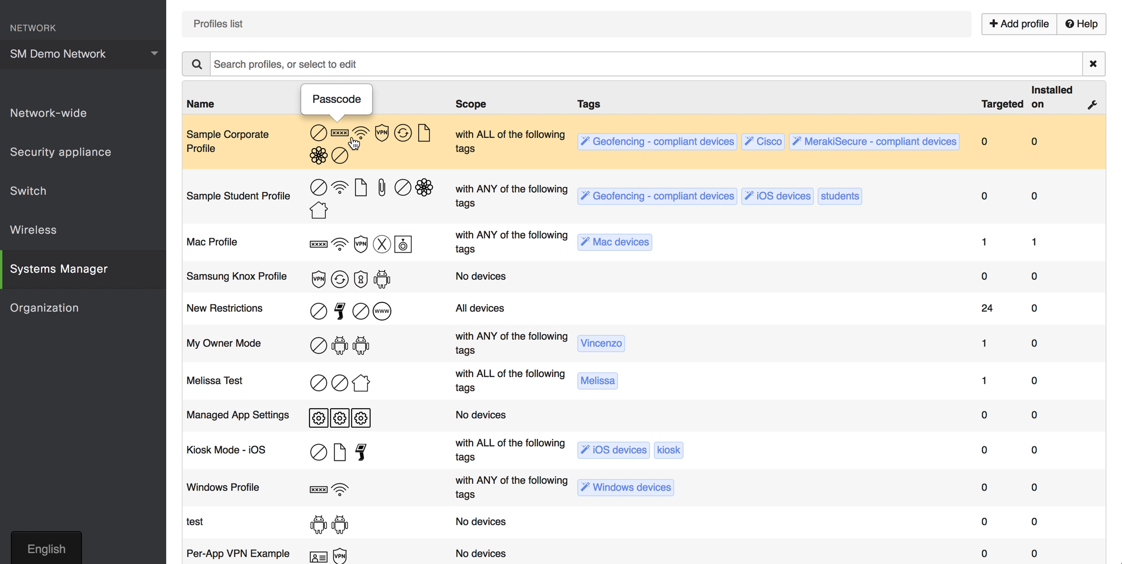
click(383, 139)
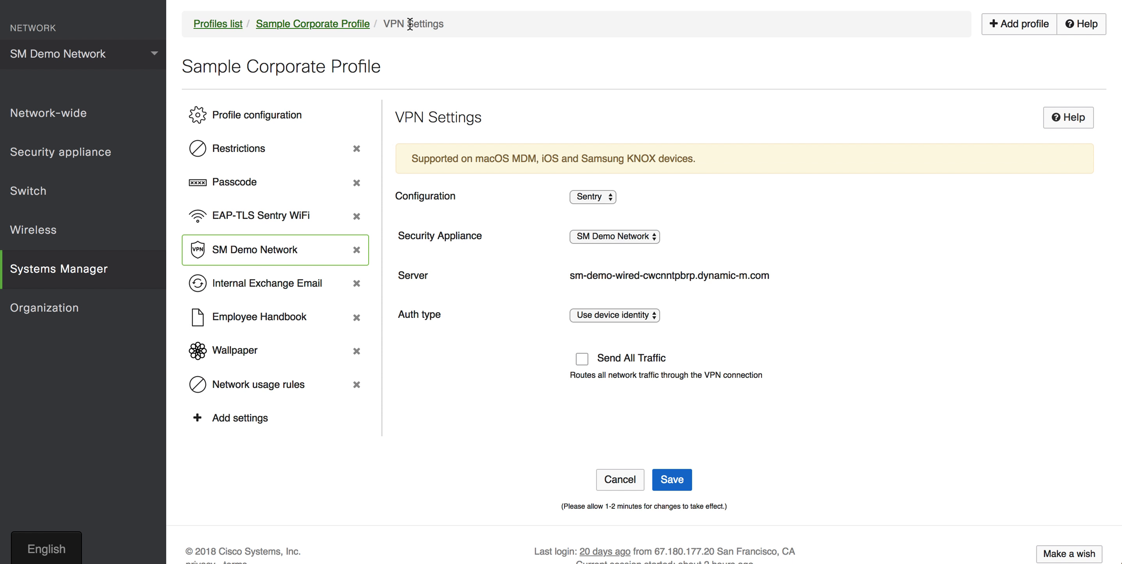
click(332, 27)
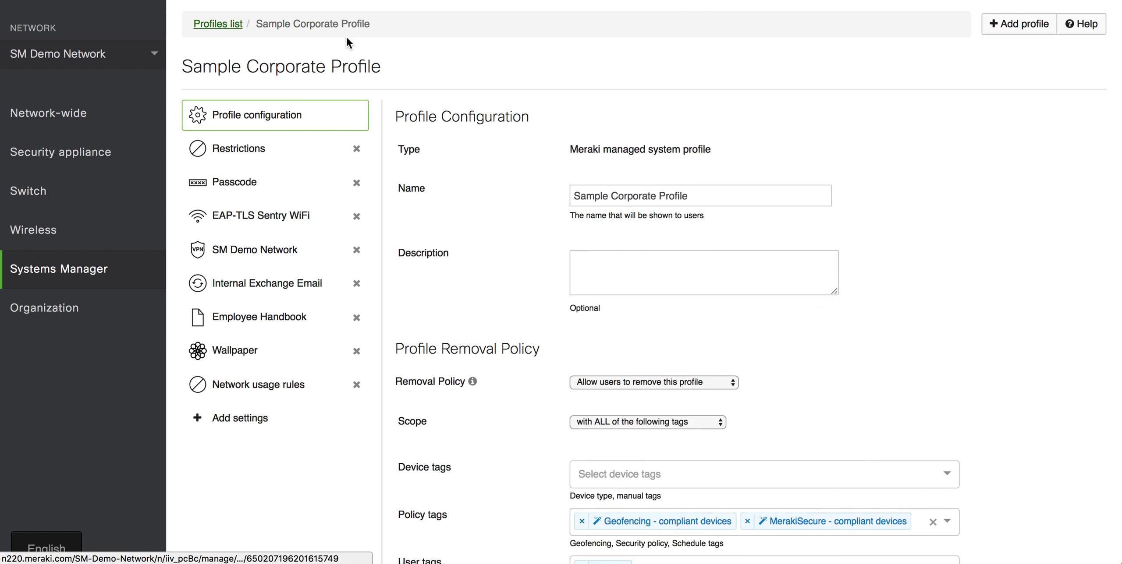
click(228, 24)
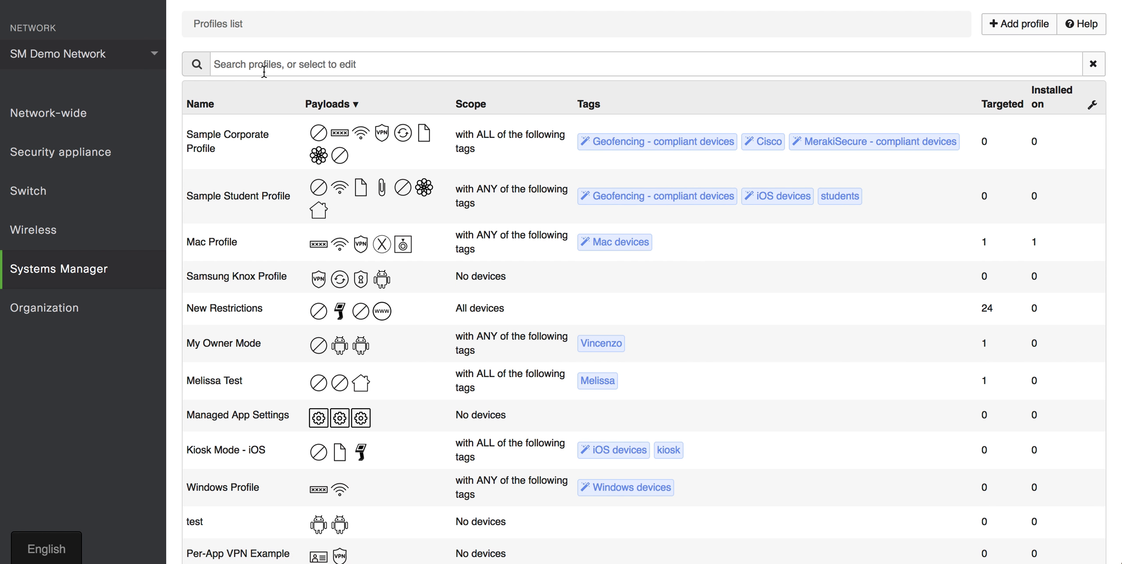
Open Sample Corporate Profile and review its configuration, removal policy, scope and tags
click(253, 146)
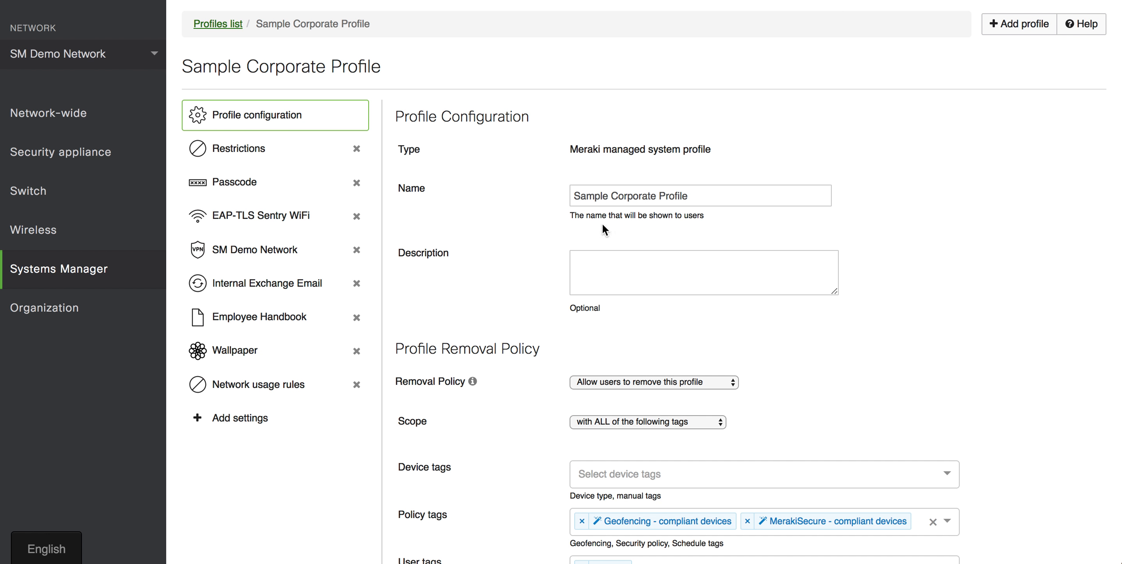
scroll(571, 225, down, 5)
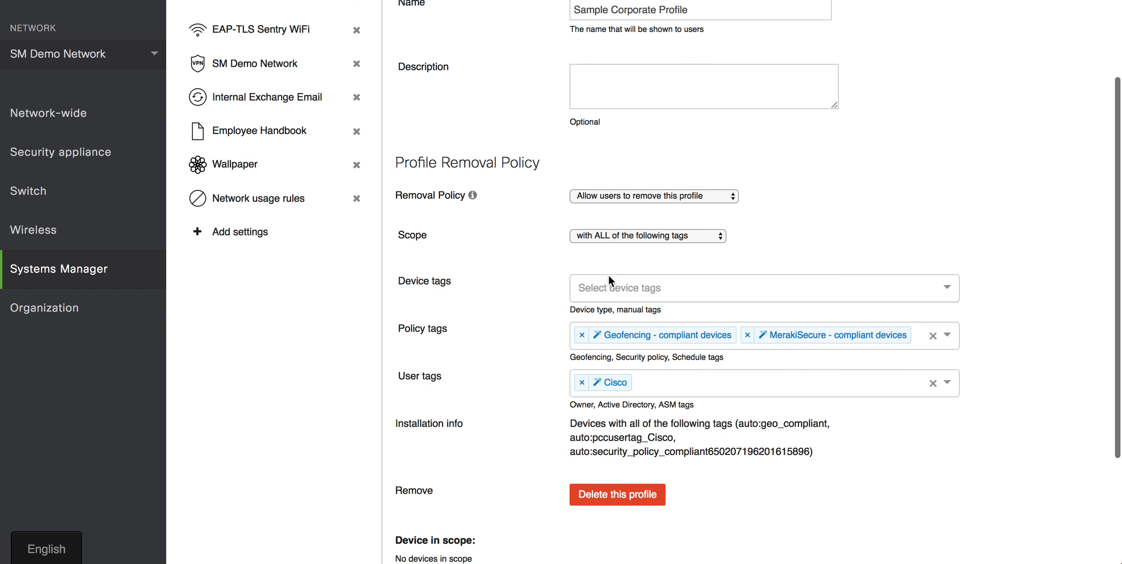
scroll(601, 276, down, 2)
scroll(670, 333, up, 7)
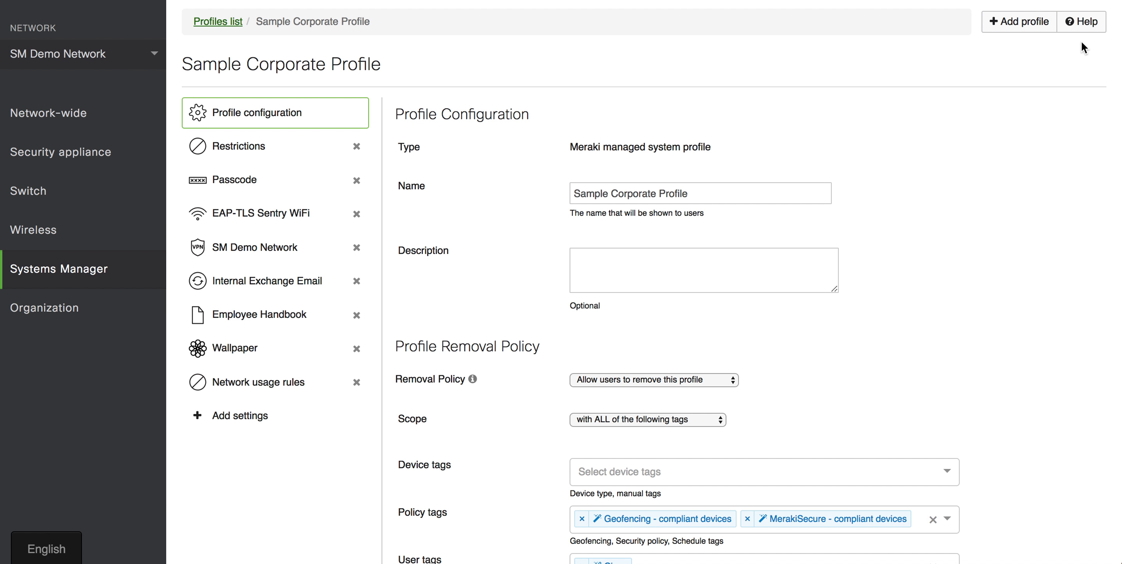
Open the list of settings payloads that can be added to Sample Corporate Profile and look through all types
click(250, 415)
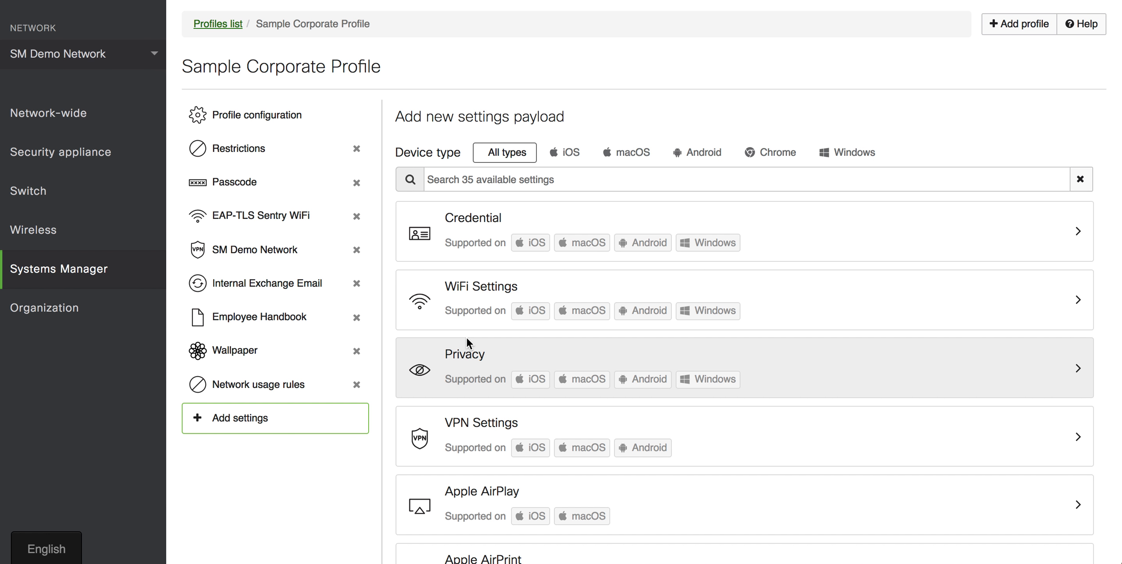
scroll(523, 195, down, 10)
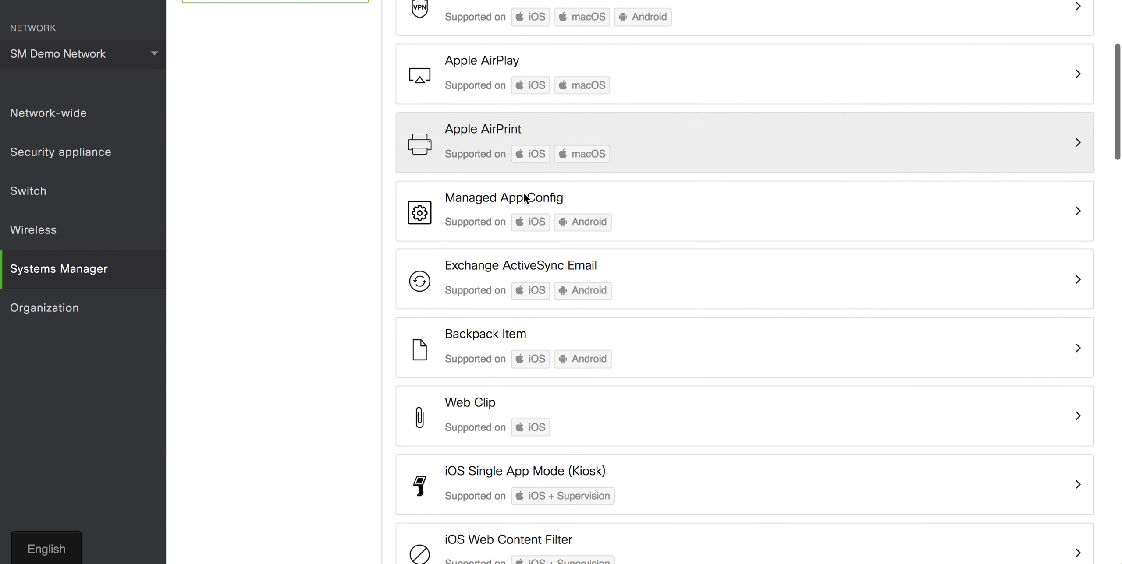
scroll(524, 196, down, 20)
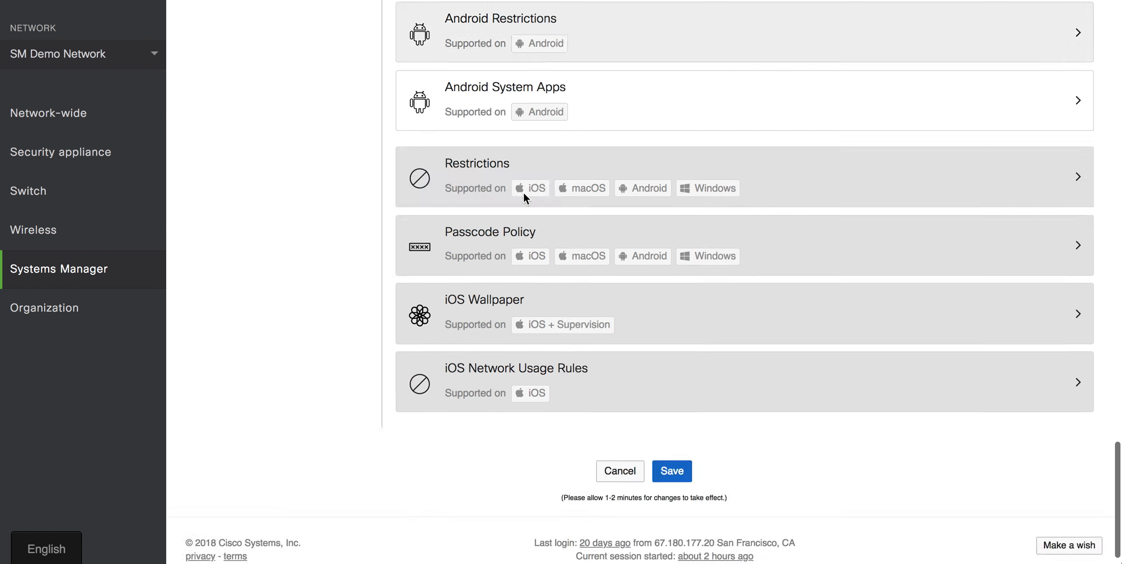
scroll(523, 193, up, 20)
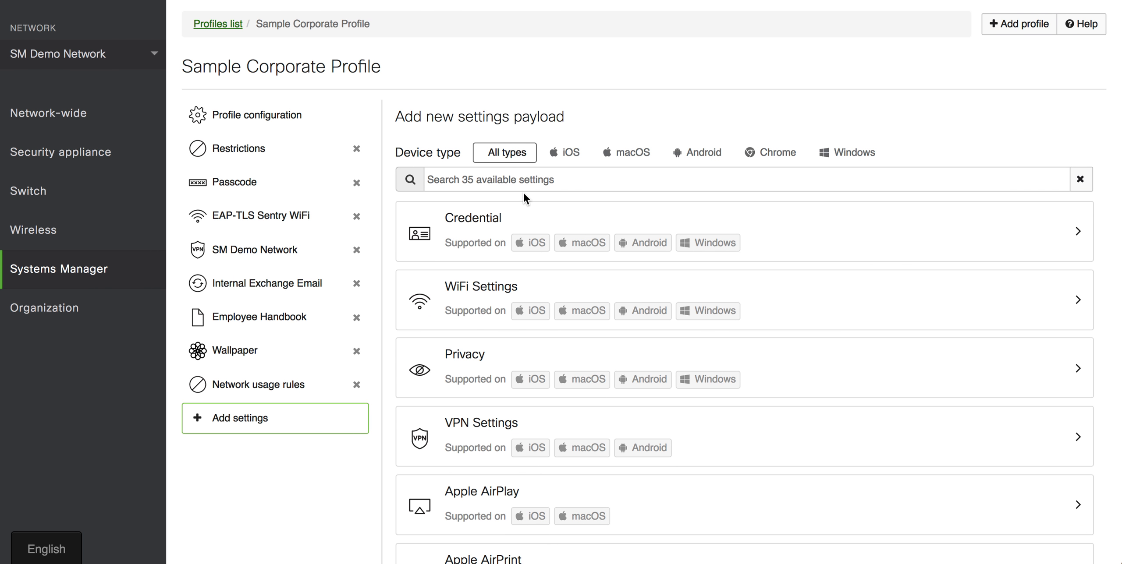
Search the available settings payloads for "restri" and clear the search
click(524, 189)
text(restri)
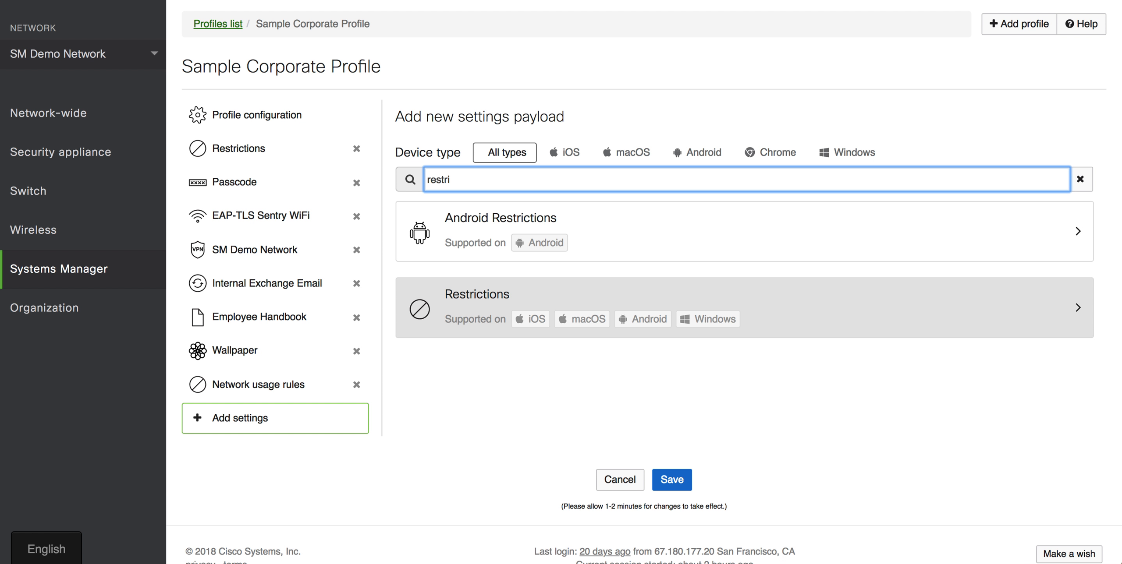
key(ctrl+a)
key(BackSpace)
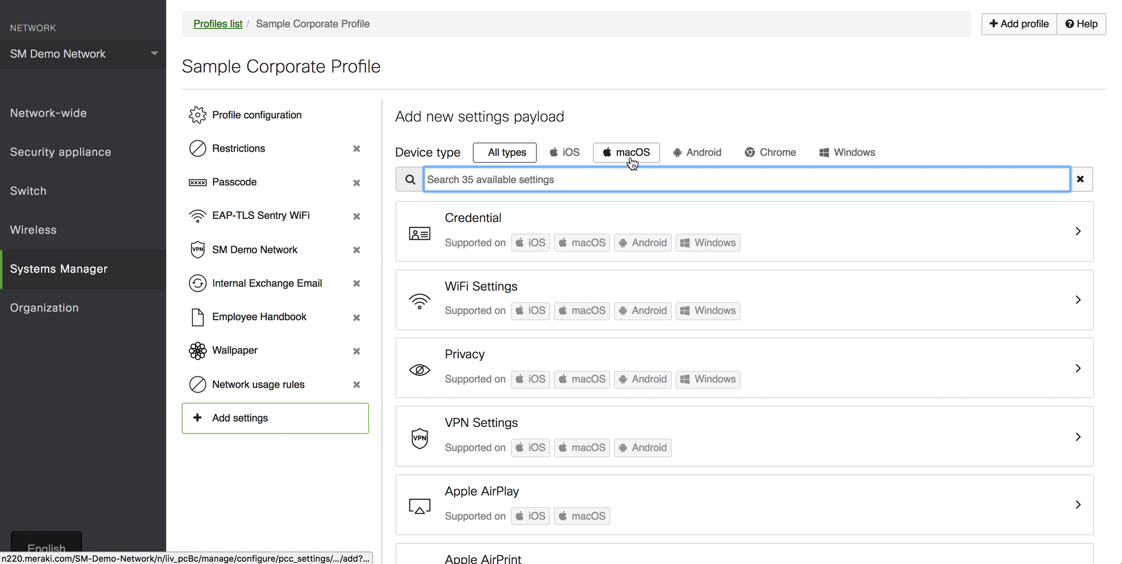
Filter the available settings payloads to macOS and look through them
click(631, 162)
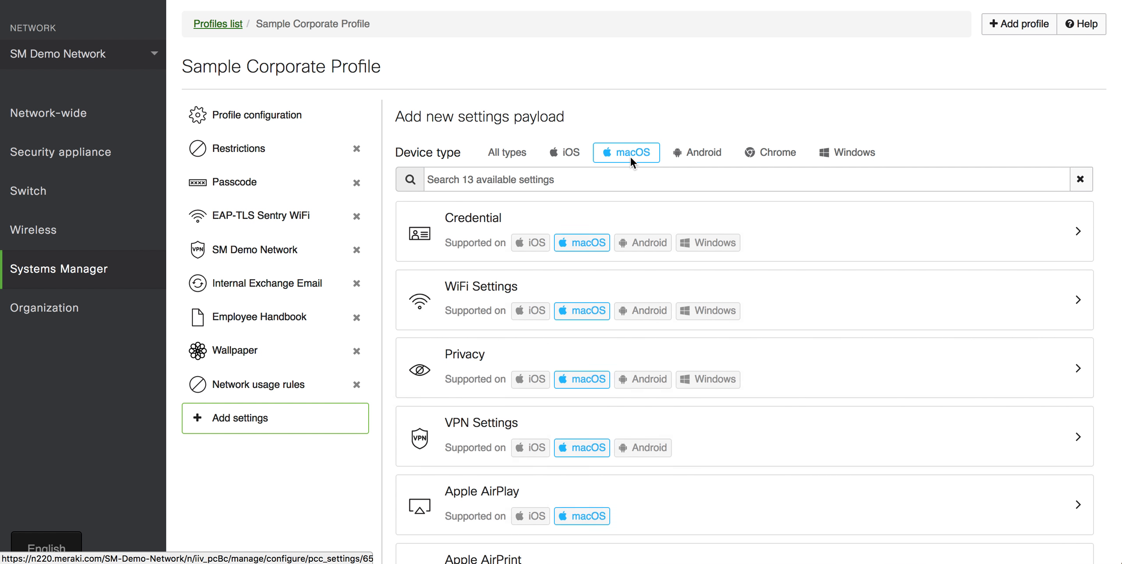
scroll(630, 157, down, 3)
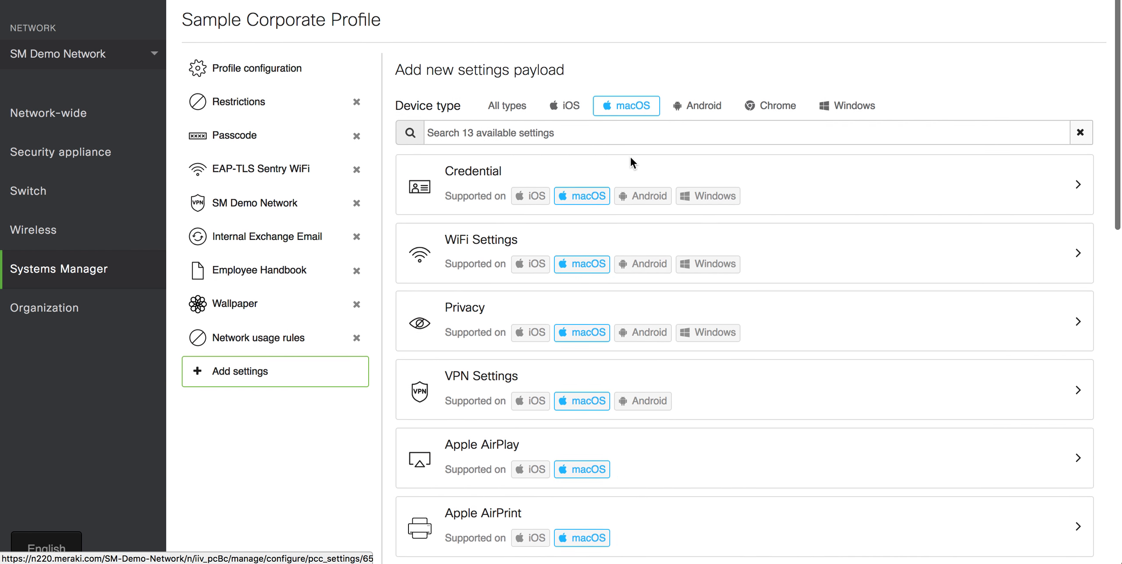
scroll(532, 204, down, 12)
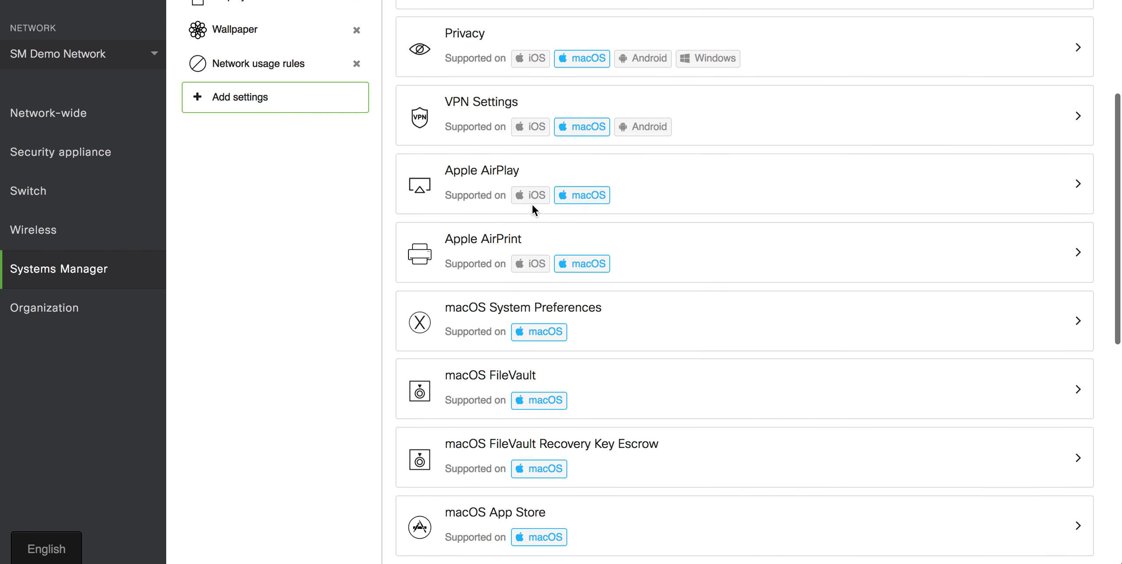
scroll(532, 204, down, 2)
scroll(534, 205, up, 7)
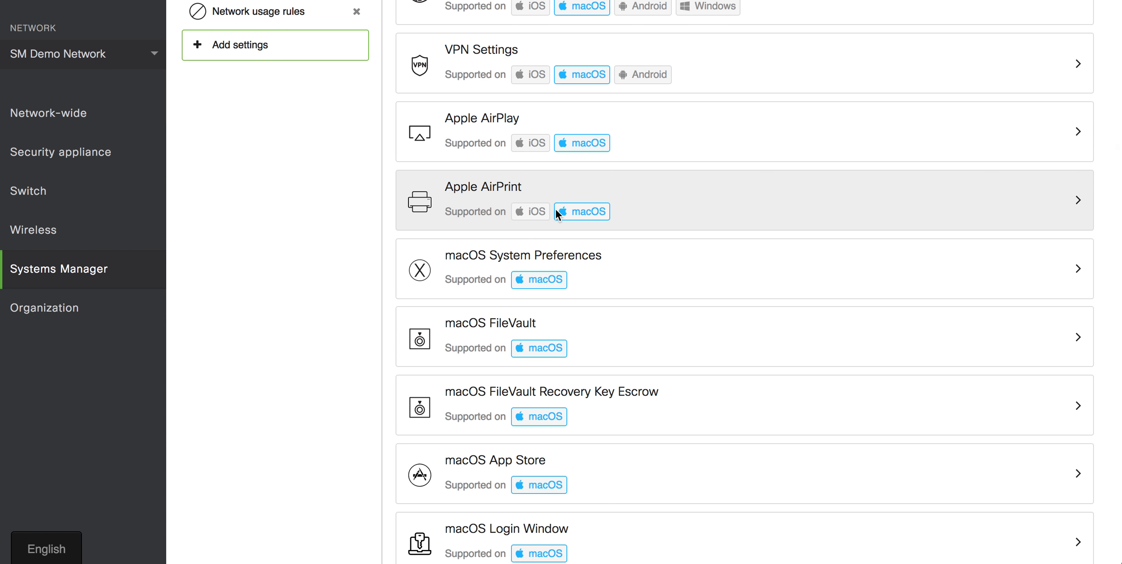
scroll(556, 208, down, 2)
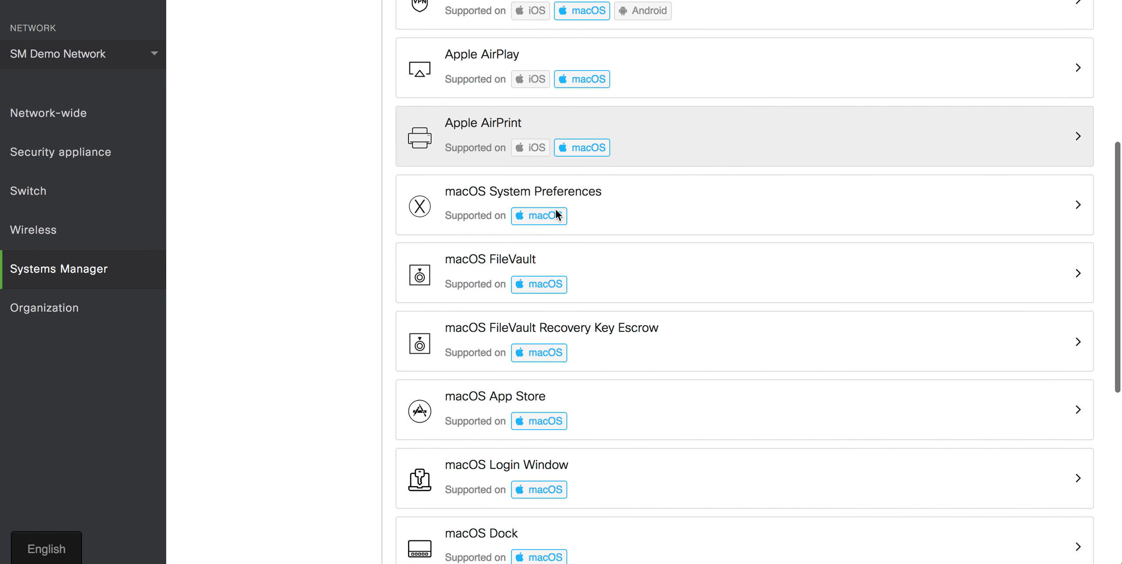
scroll(556, 208, up, 10)
Filter the available settings payloads to iOS and look through them, including the supervised-only ones
click(571, 161)
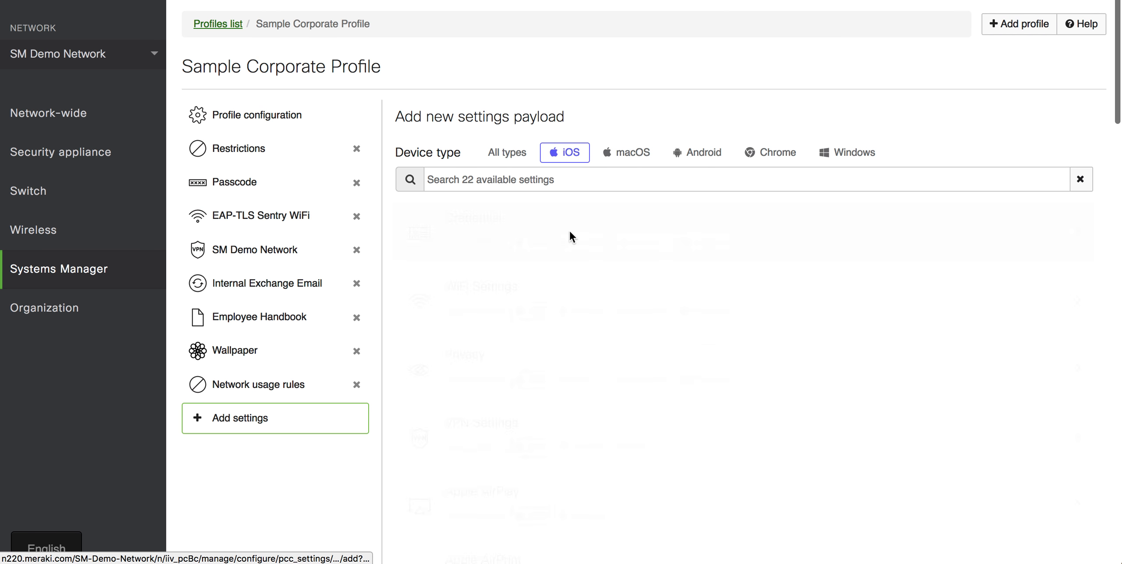
scroll(567, 239, down, 9)
scroll(567, 239, down, 5)
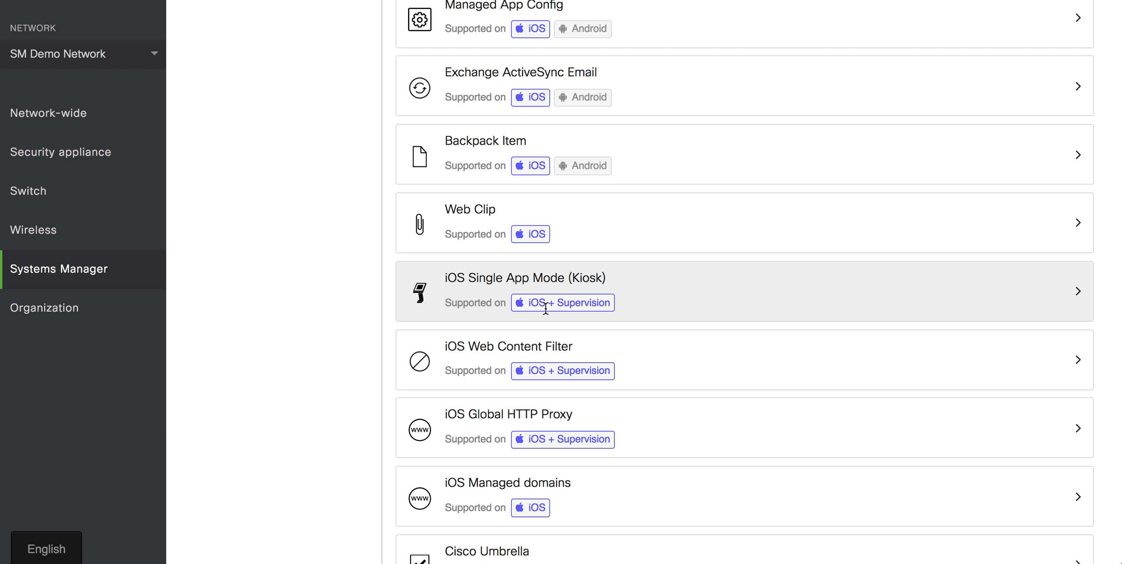
scroll(545, 307, up, 15)
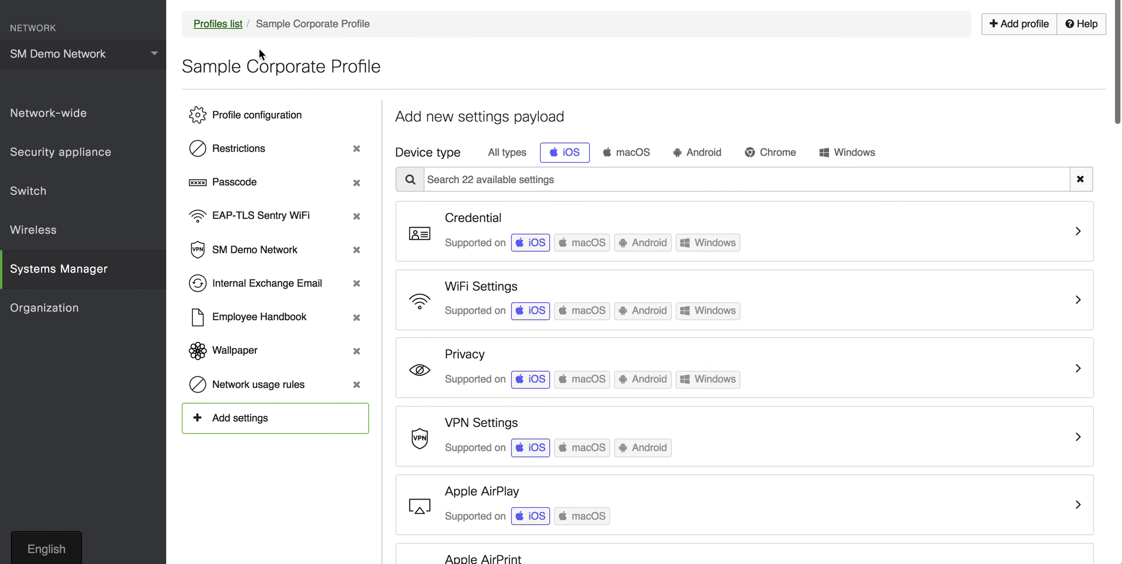
Return to the profiles list, search it for "new" and open the New Restrictions profile
click(235, 24)
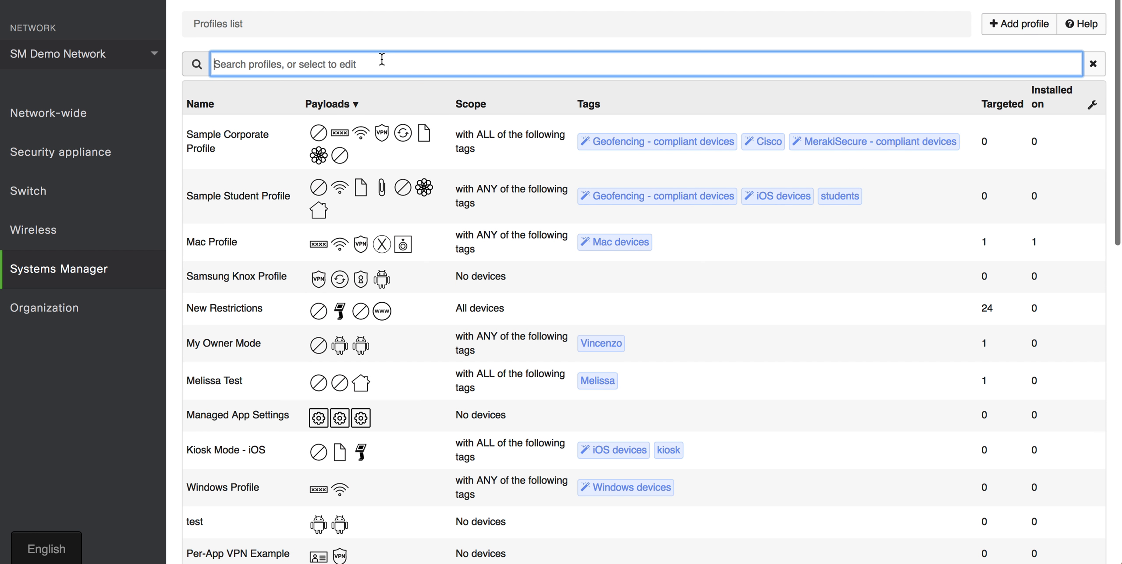
text(new)
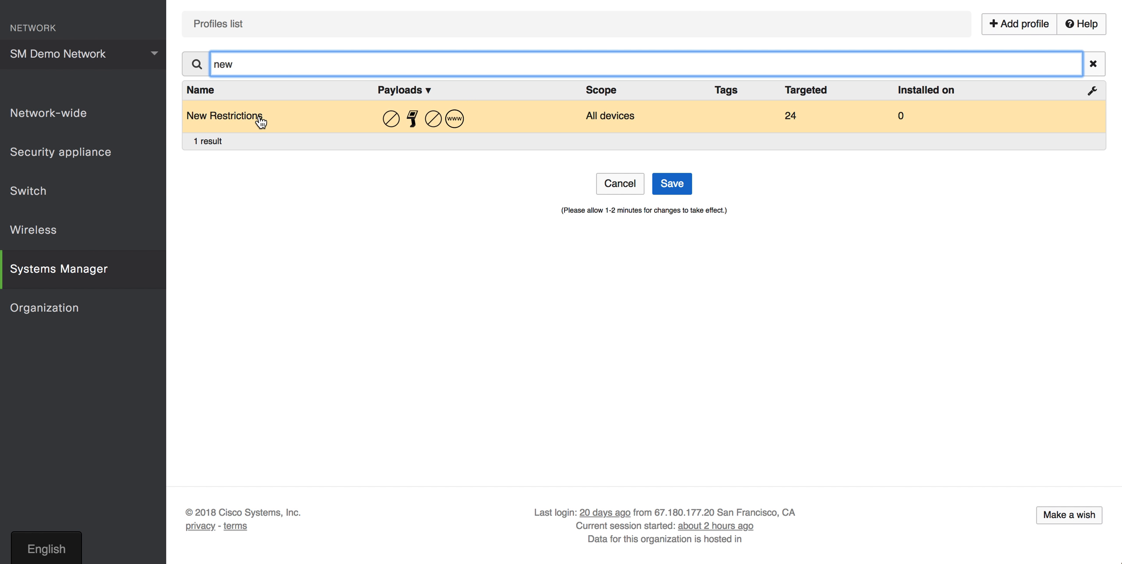
click(258, 123)
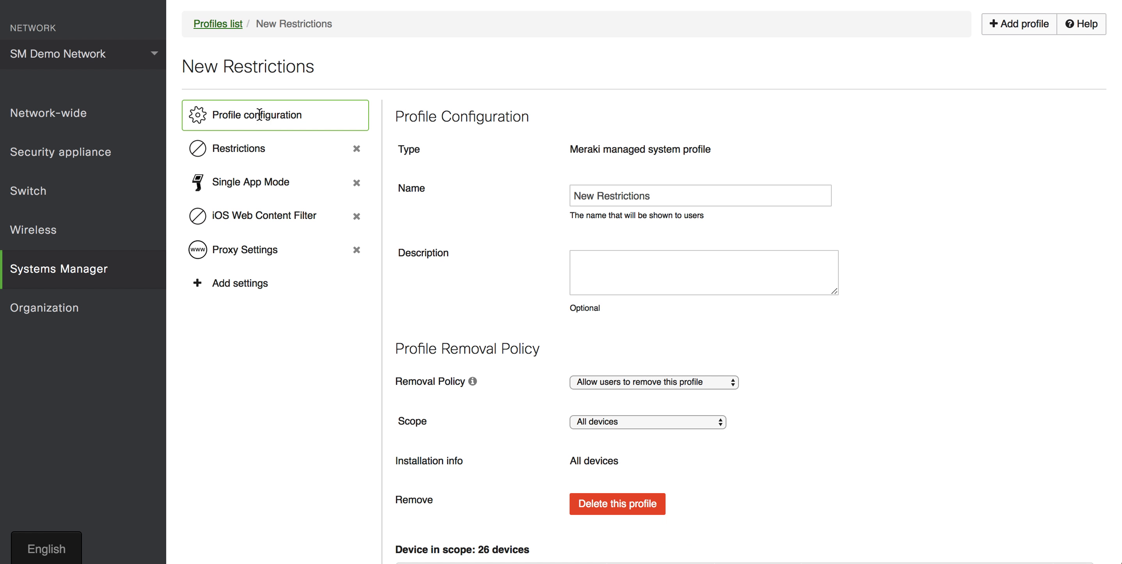
Open the profile's Restrictions payload, search it for "app store", look through the highlighted matches and clear the search
click(296, 150)
click(532, 161)
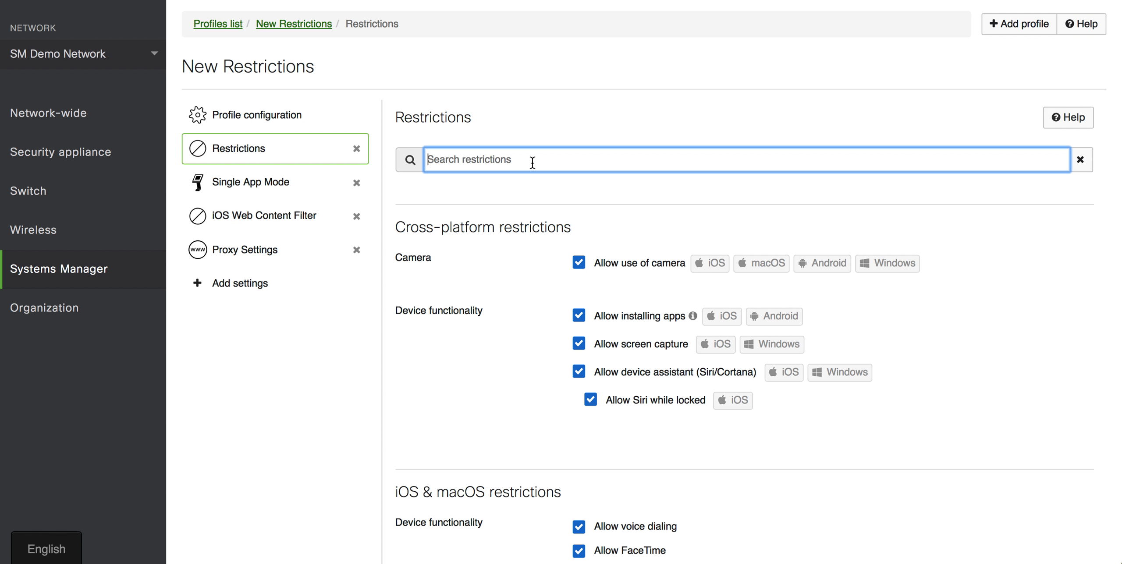
text(app store)
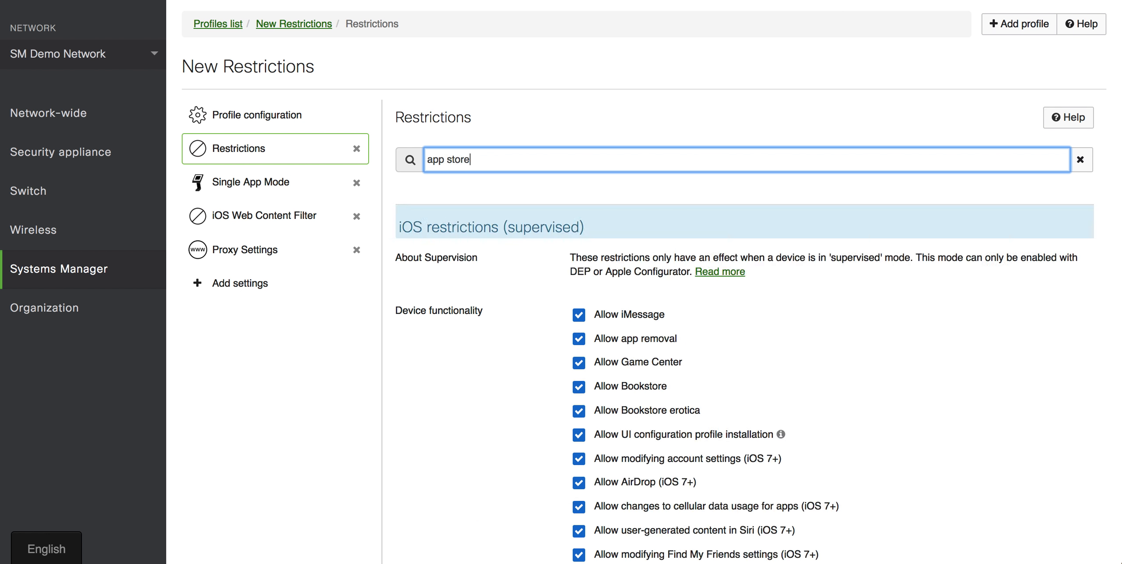
scroll(783, 100, down, 2)
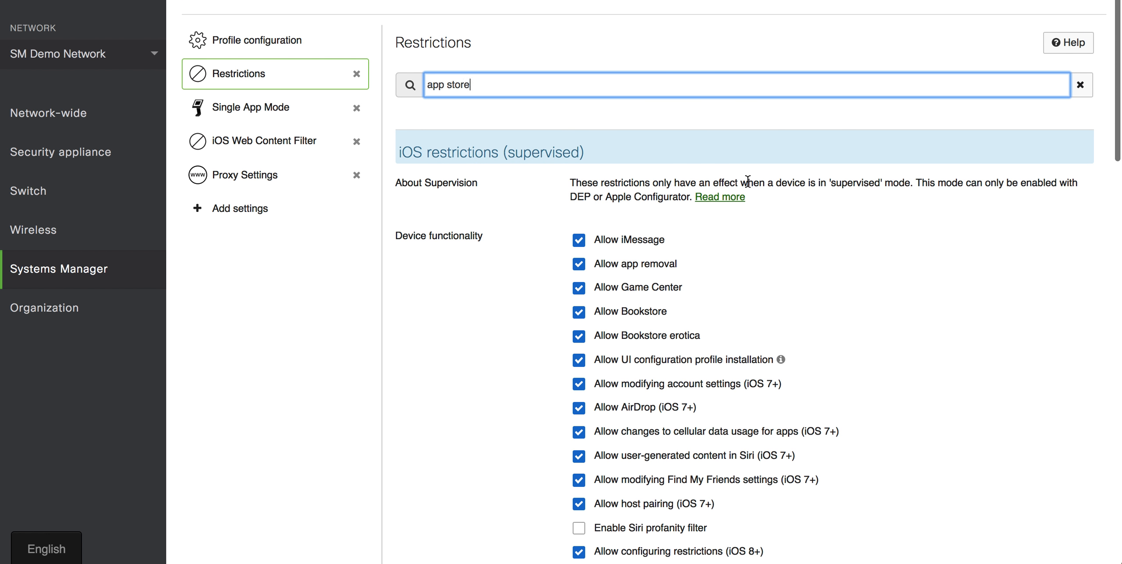
scroll(701, 197, down, 4)
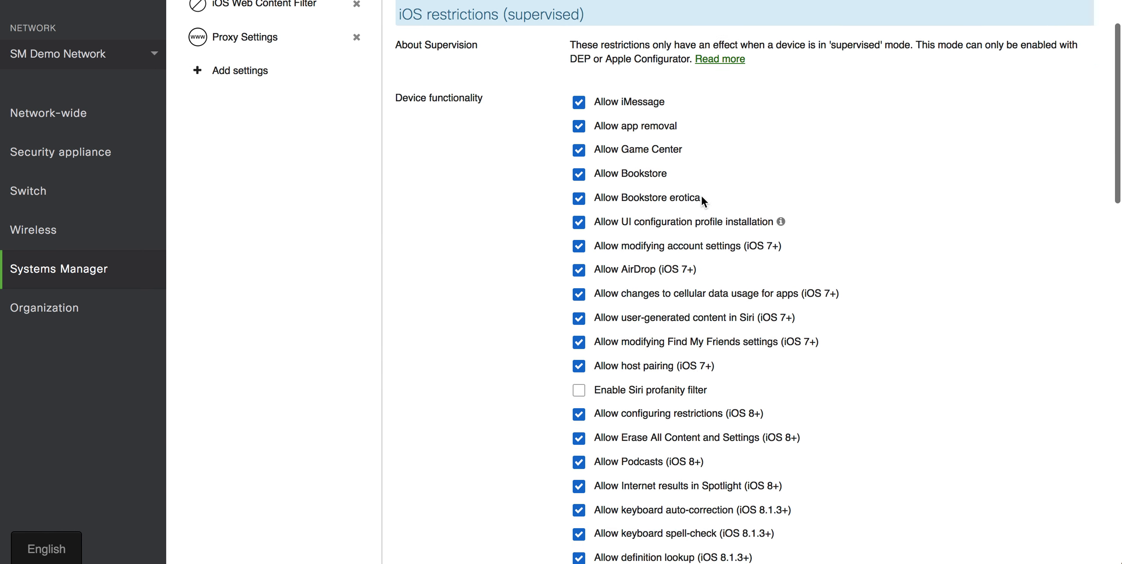
scroll(701, 196, down, 5)
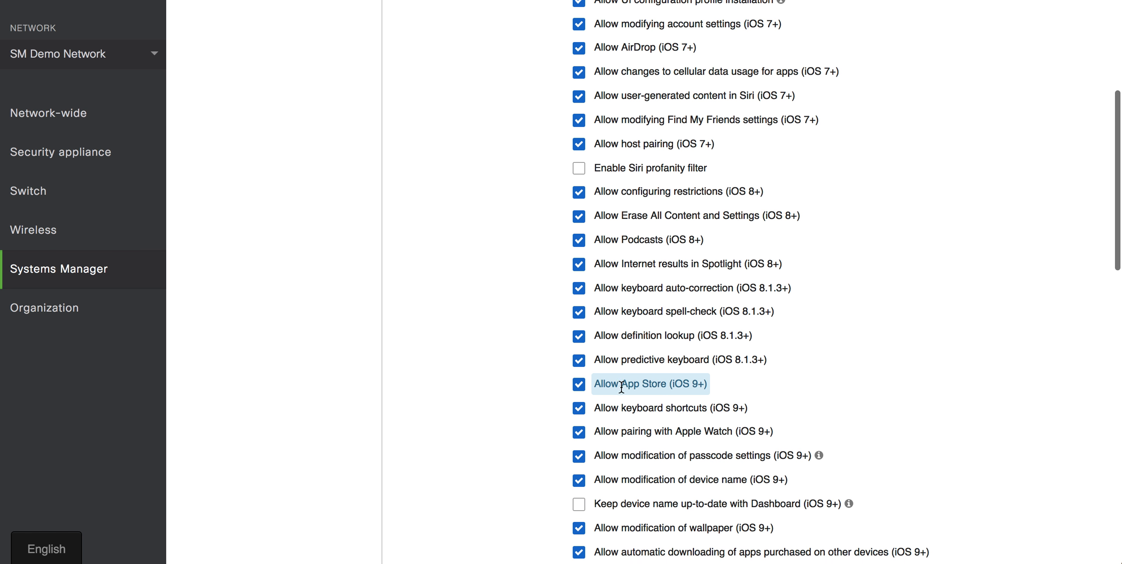
scroll(622, 387, up, 10)
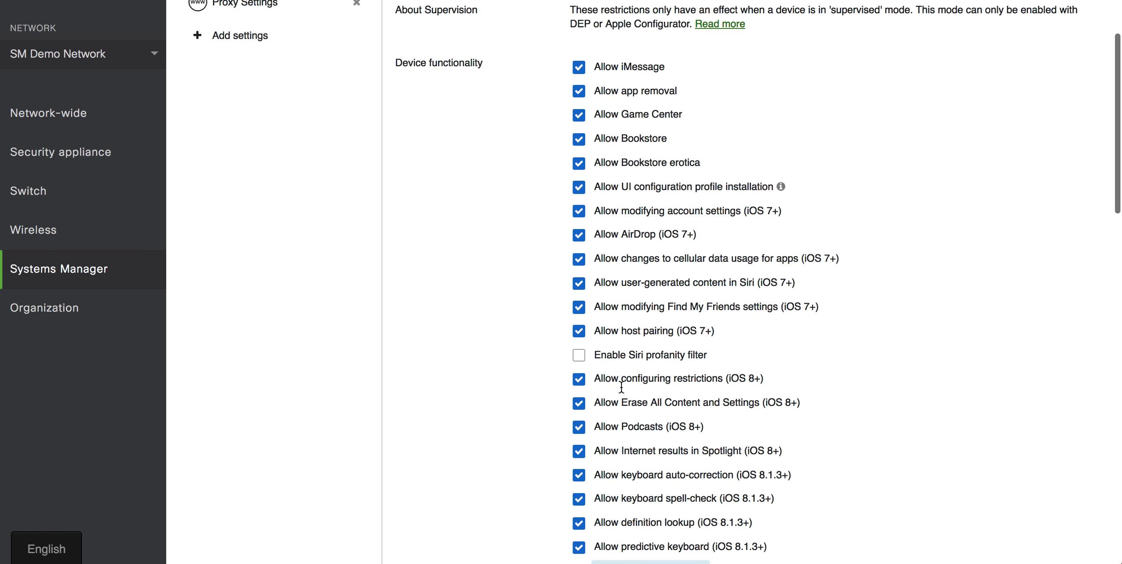
scroll(570, 341, down, 6)
scroll(569, 341, down, 9)
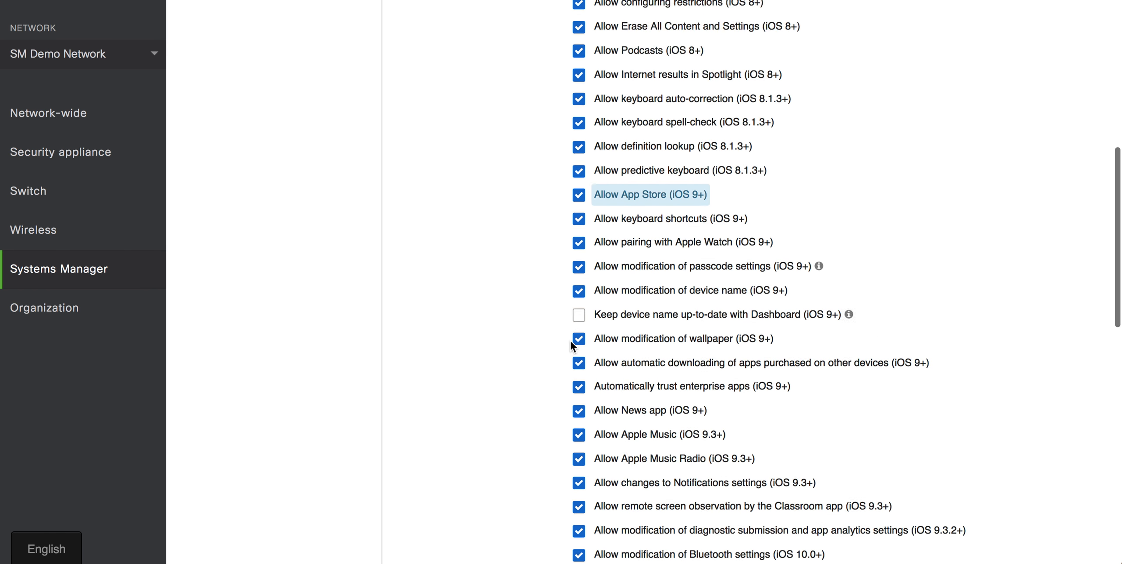
scroll(570, 341, up, 14)
key(super+a)
key(BackSpace)
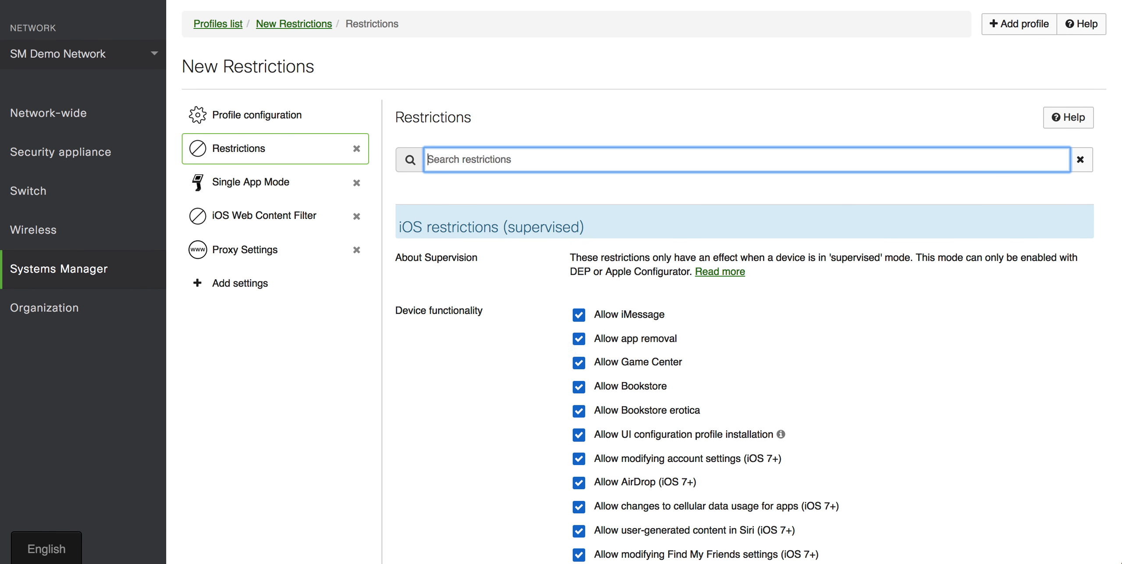
Look through the restrictions and read the first paragraph of the note under Additional configuration options
scroll(570, 341, down, 15)
scroll(744, 282, down, 20)
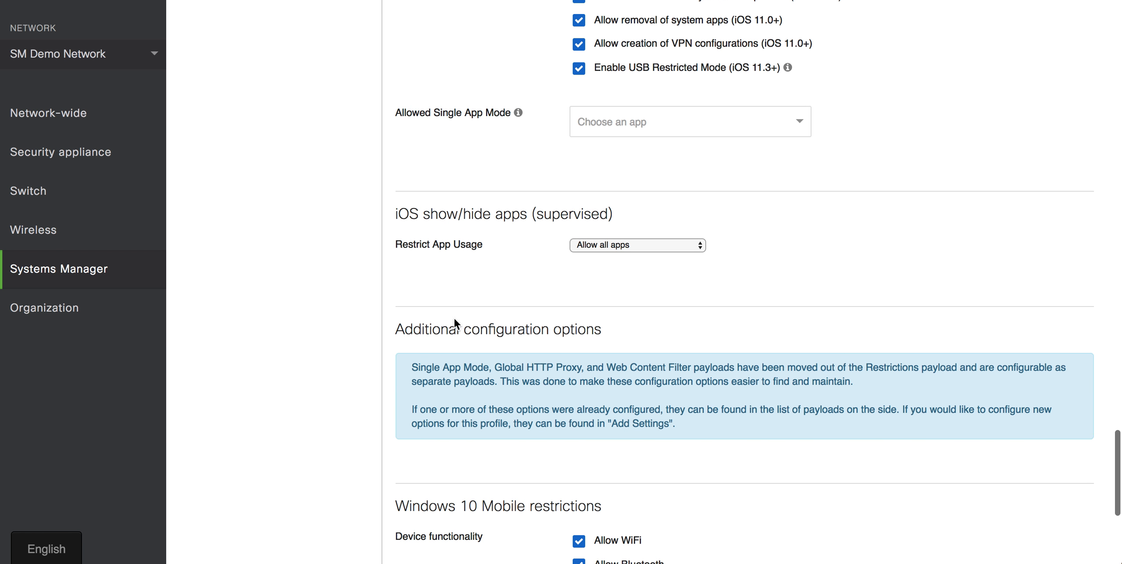
drag(416, 326, 491, 367)
click(479, 365)
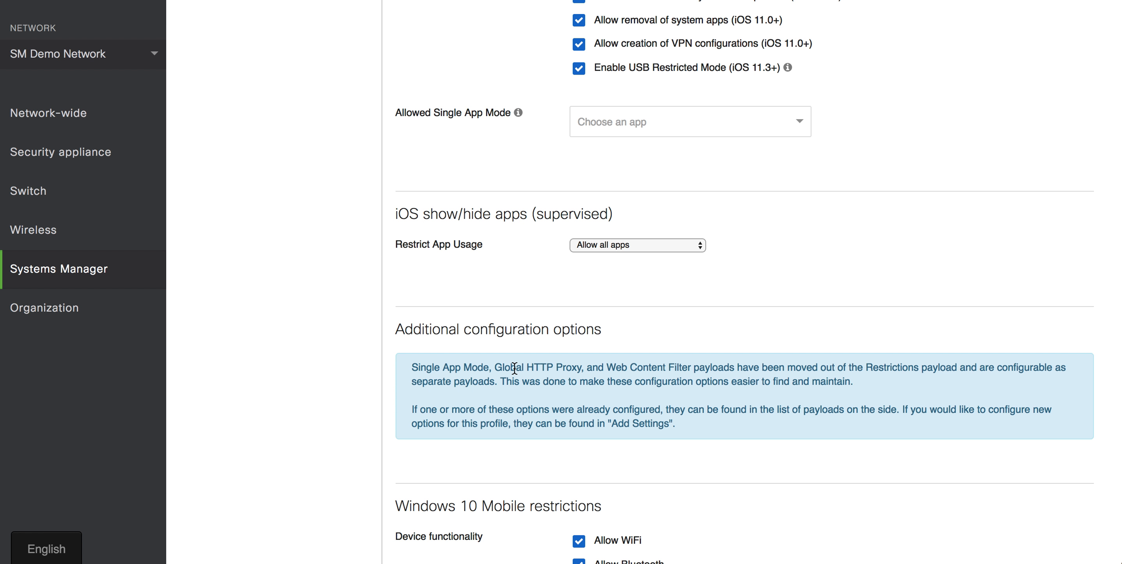
triple_click(450, 377)
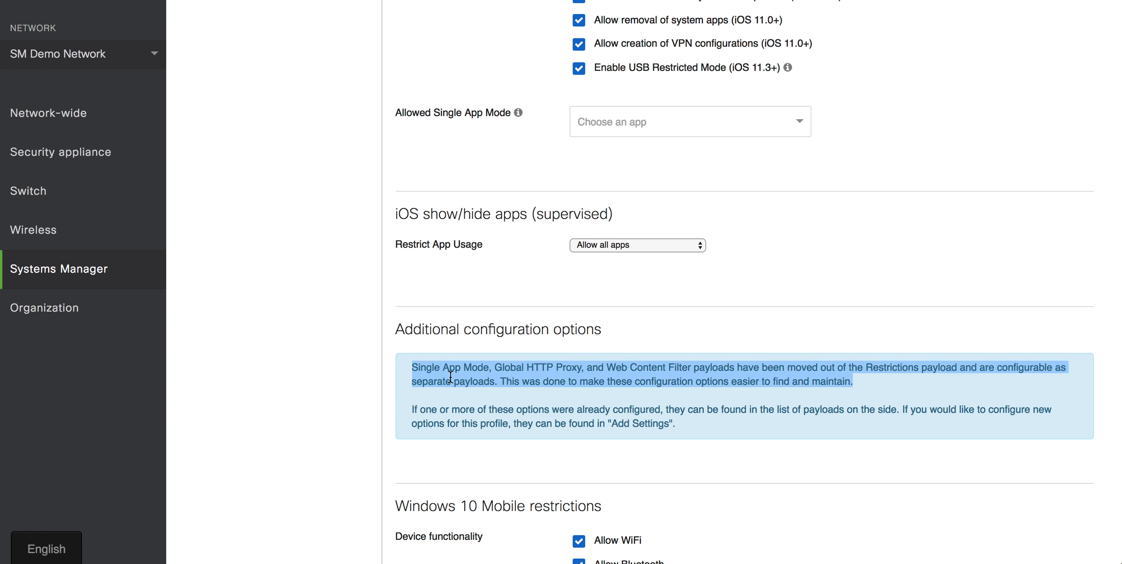
View the profile's separate Single App Mode, iOS Web Content Filter and Proxy Settings payloads
scroll(451, 377, up, 15)
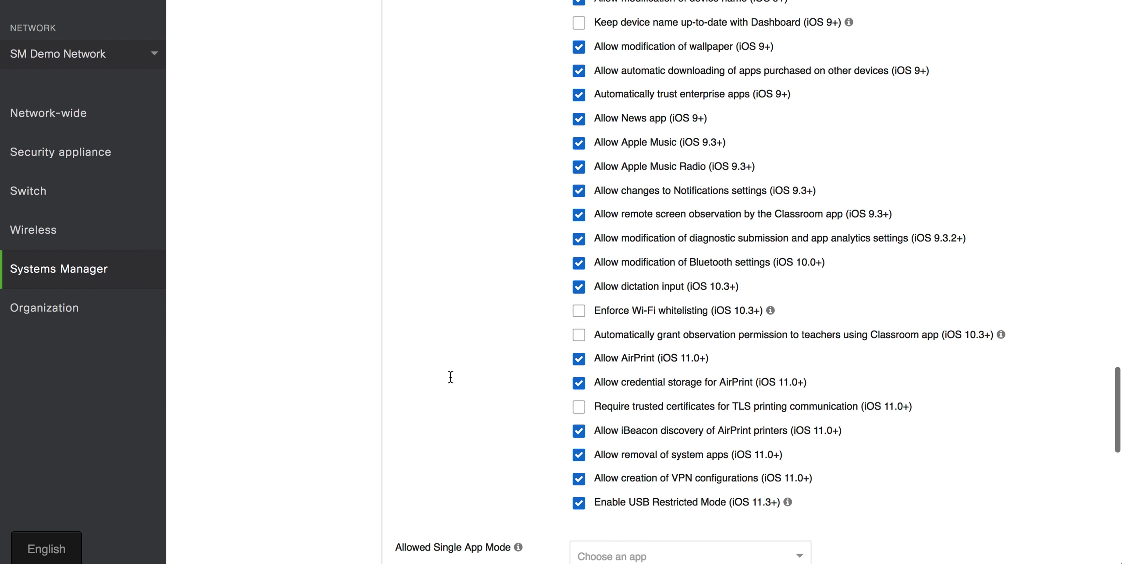
scroll(450, 376, up, 15)
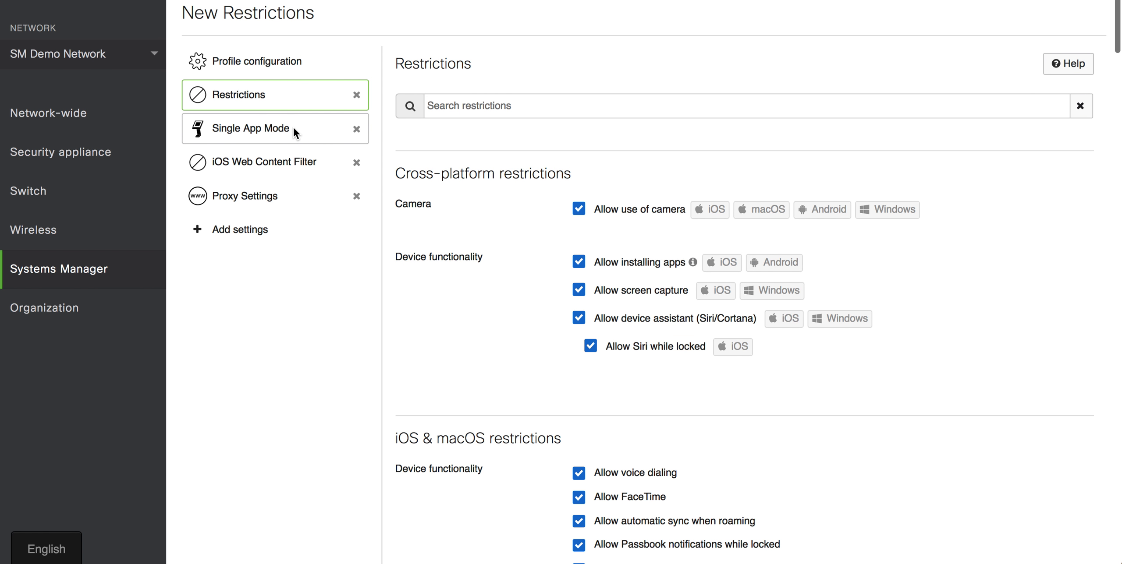
click(293, 127)
click(268, 214)
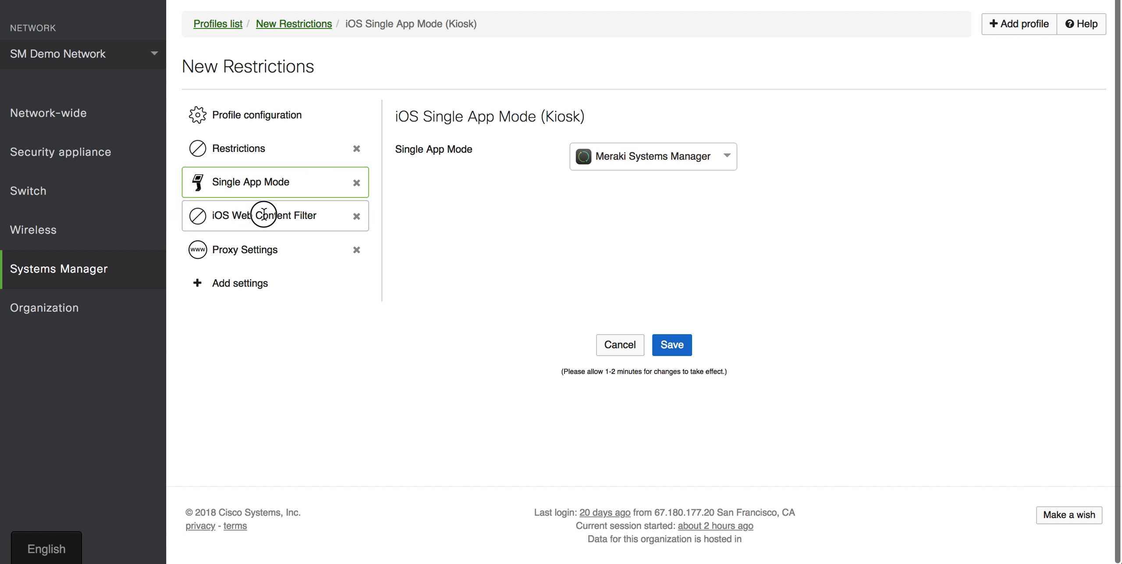
click(263, 243)
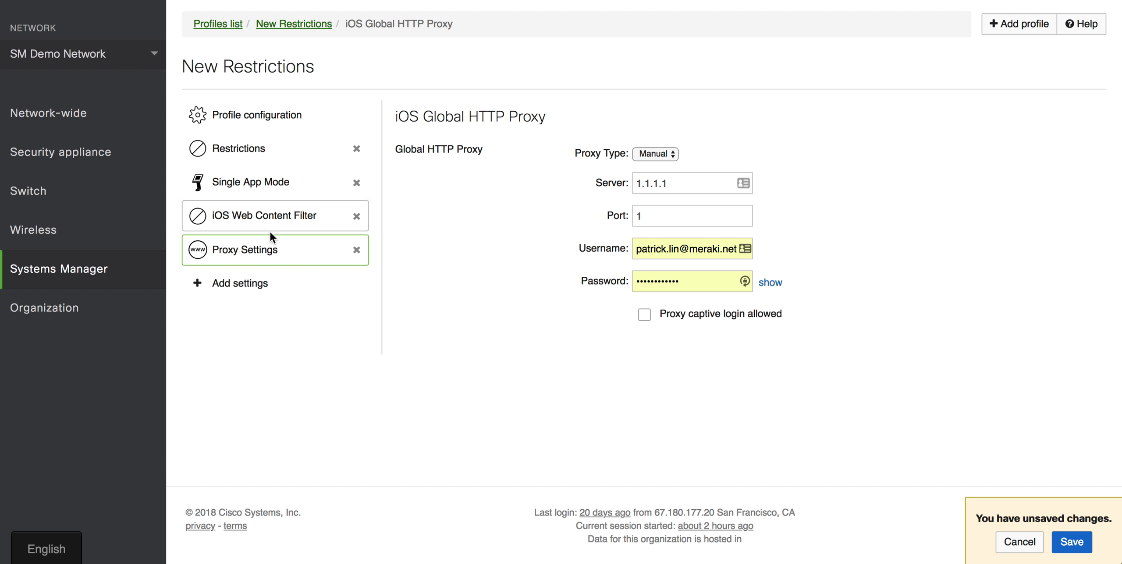
click(267, 214)
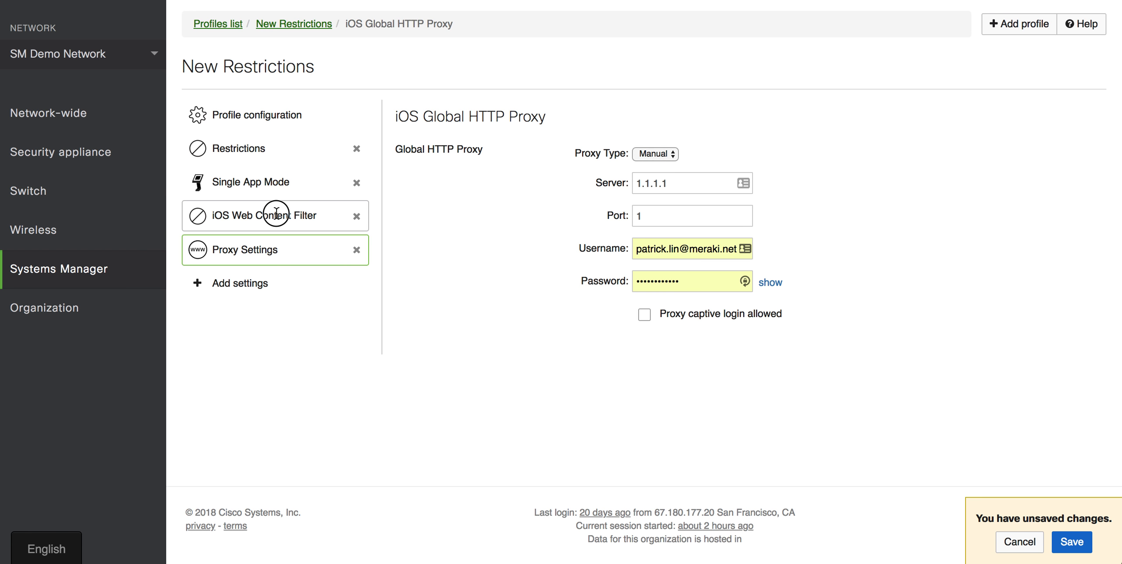
click(278, 188)
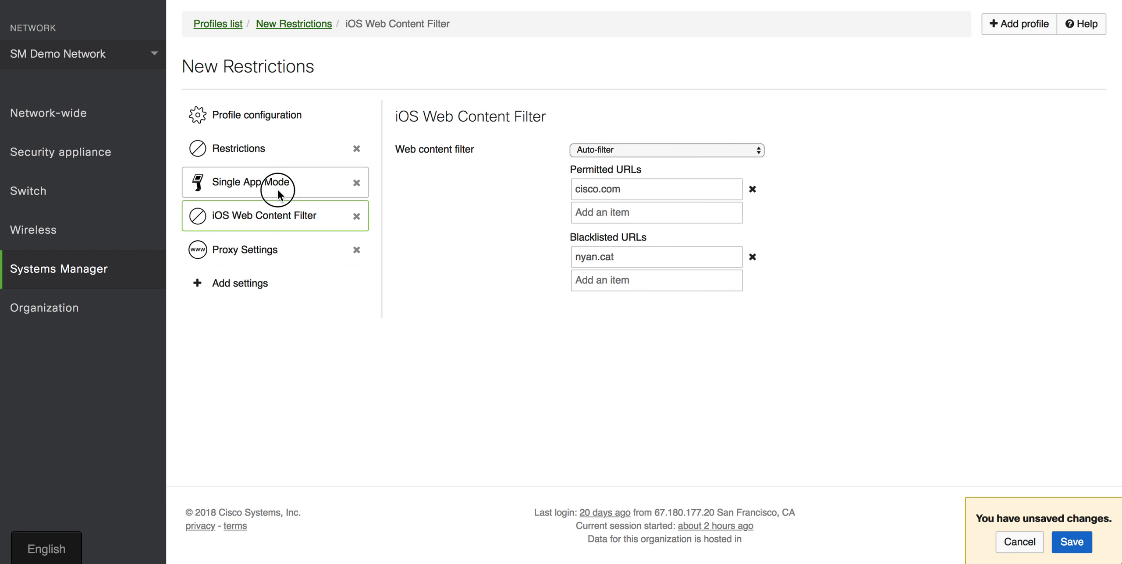
Return to the Restrictions payload and look through its cross-platform and platform-specific restriction sections
click(270, 157)
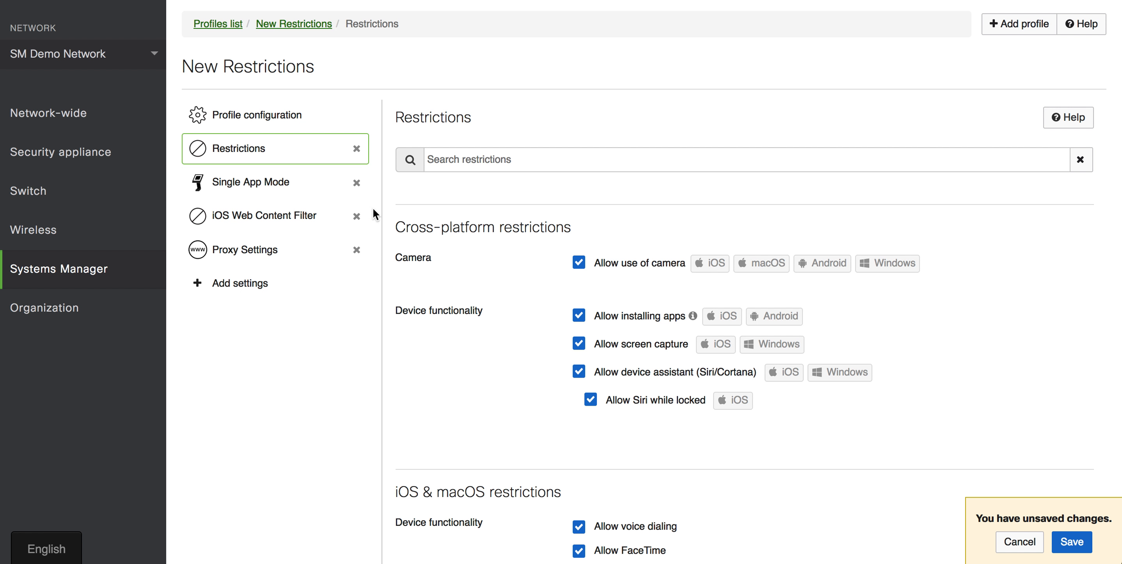
scroll(373, 207, down, 2)
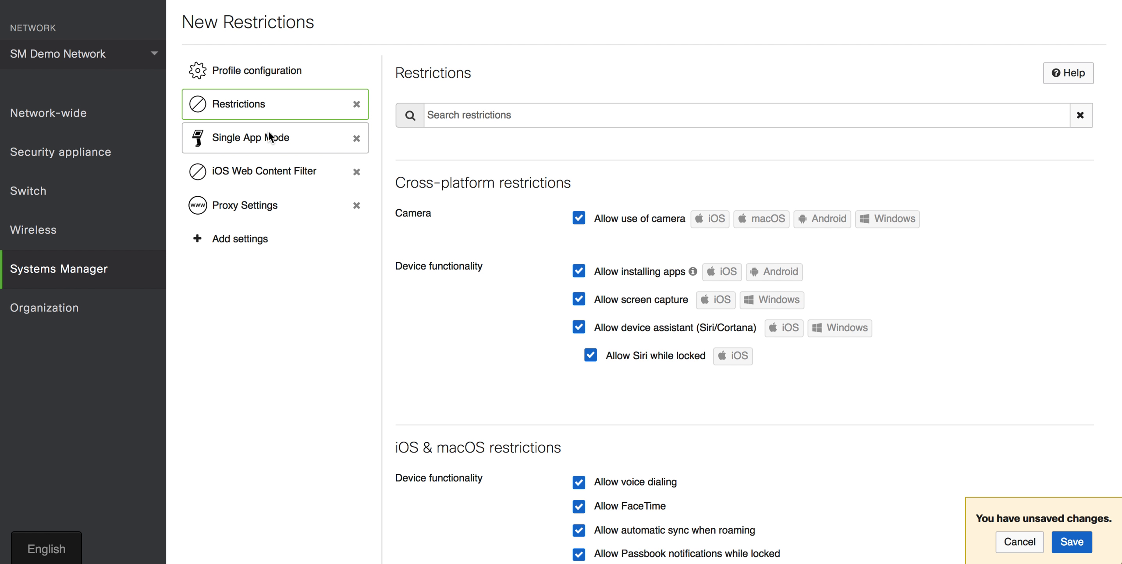
scroll(541, 222, down, 20)
scroll(541, 223, up, 17)
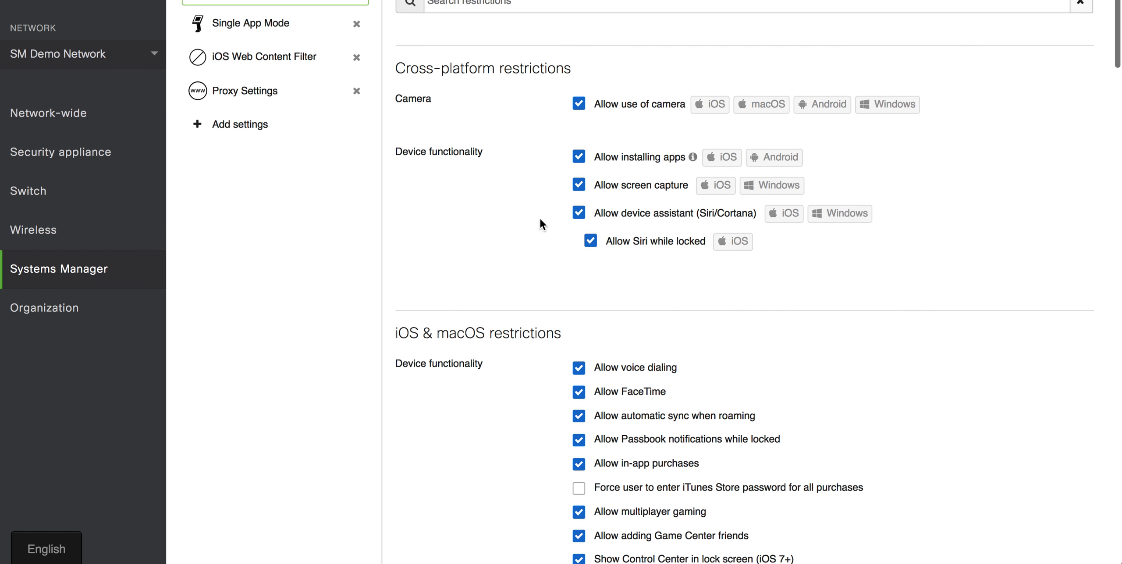
scroll(540, 219, up, 1)
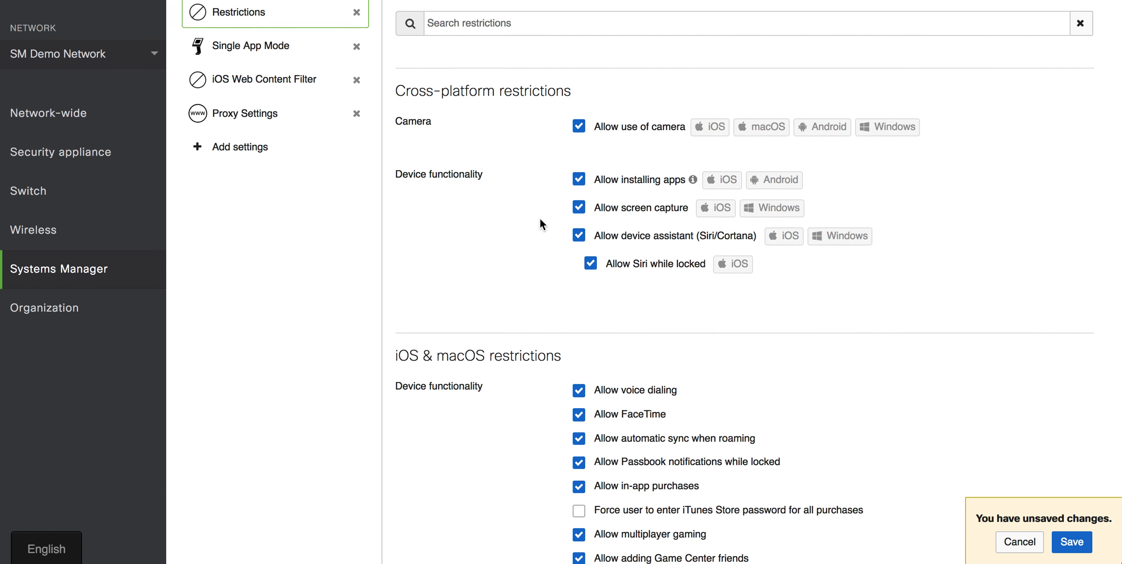
scroll(540, 219, up, 6)
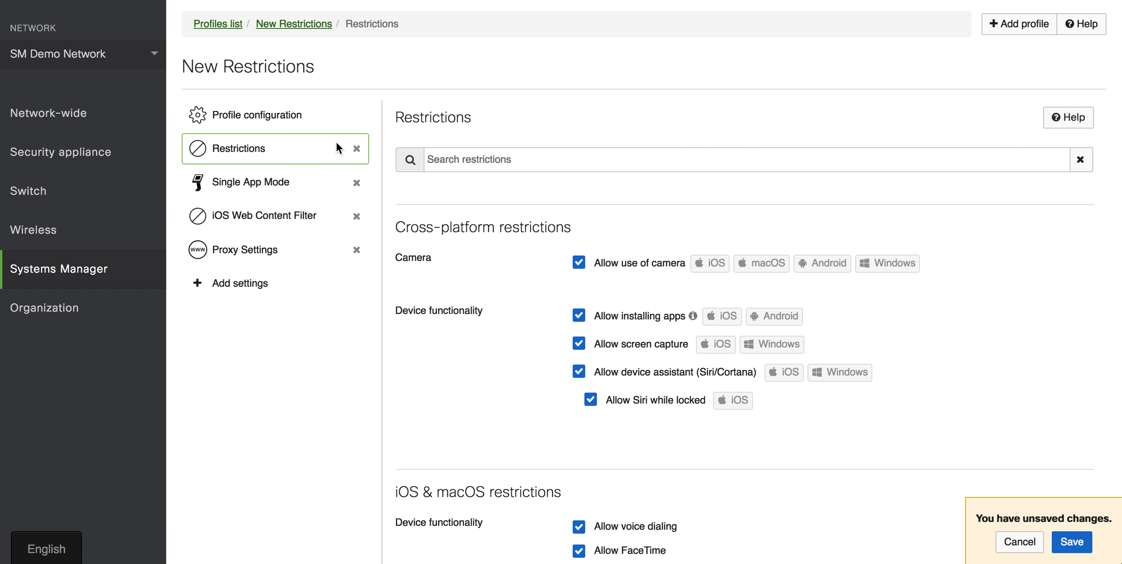
Open the list of new settings payloads for the profile and search it for "file"
click(288, 278)
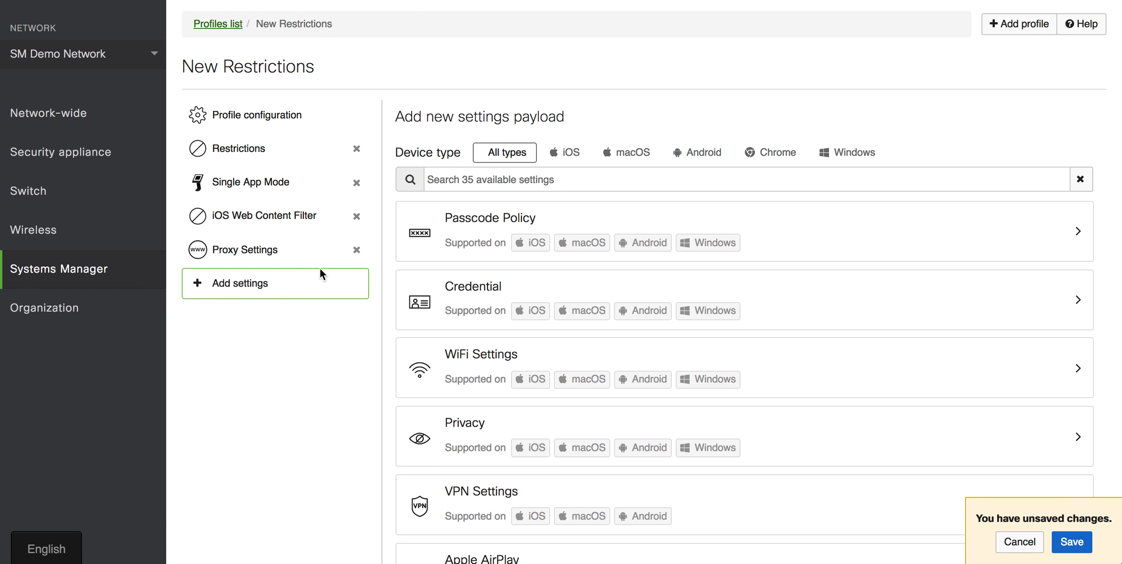
click(498, 174)
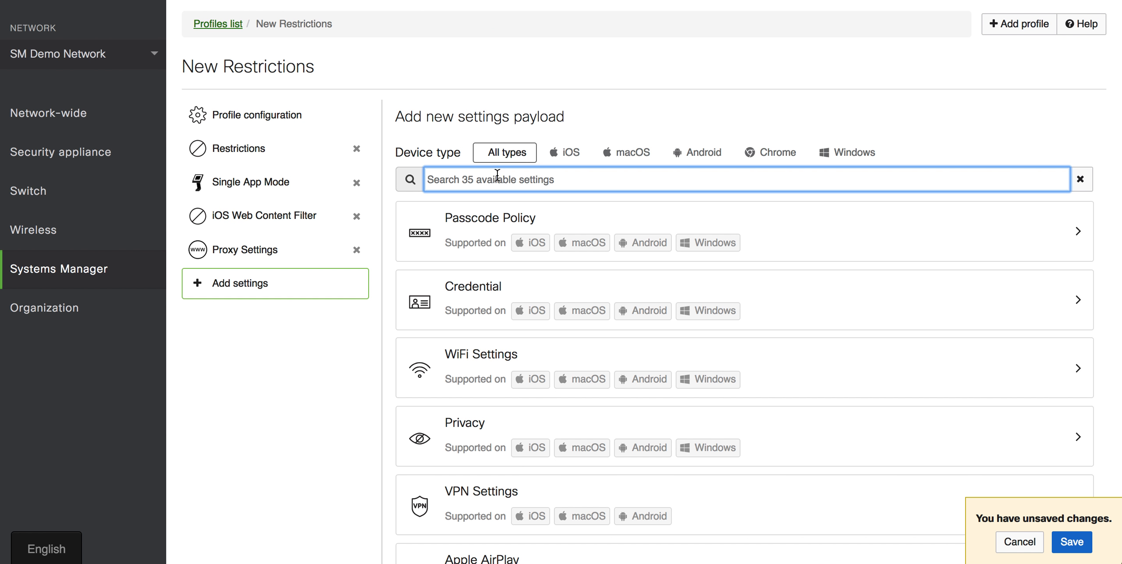
text(file)
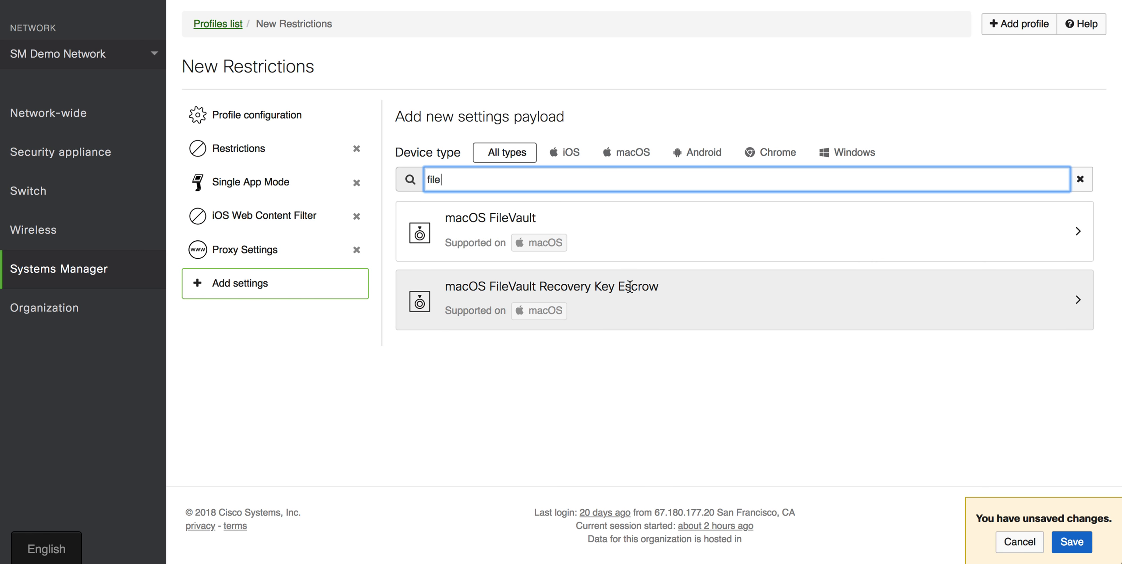
Search the available settings for "lock" instead and add the iOS Lock Screen Payload to the profile
click(437, 181)
drag(438, 180, 412, 180)
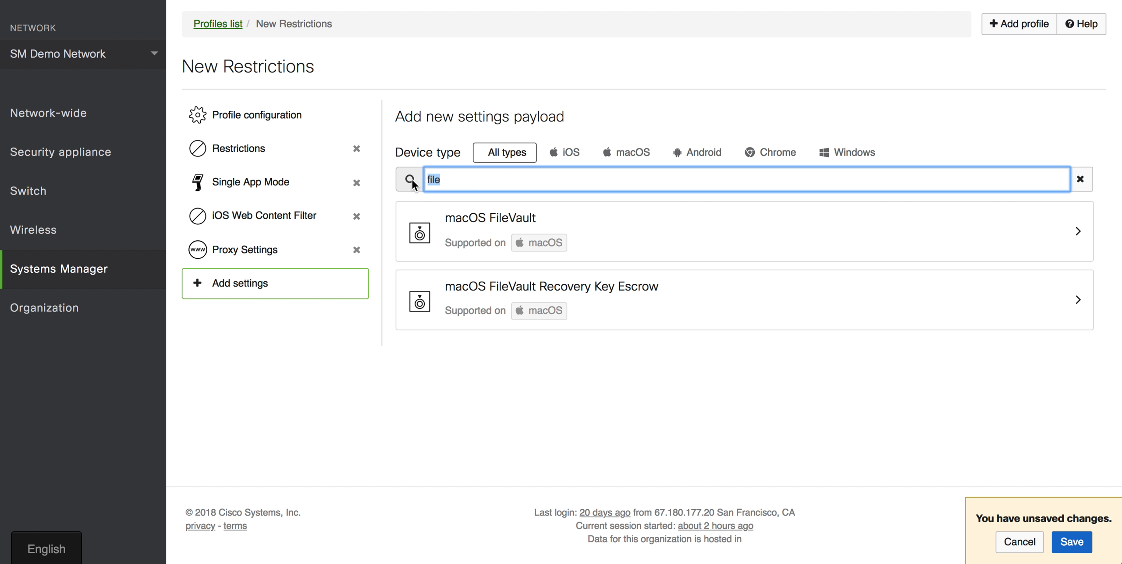
text(lock)
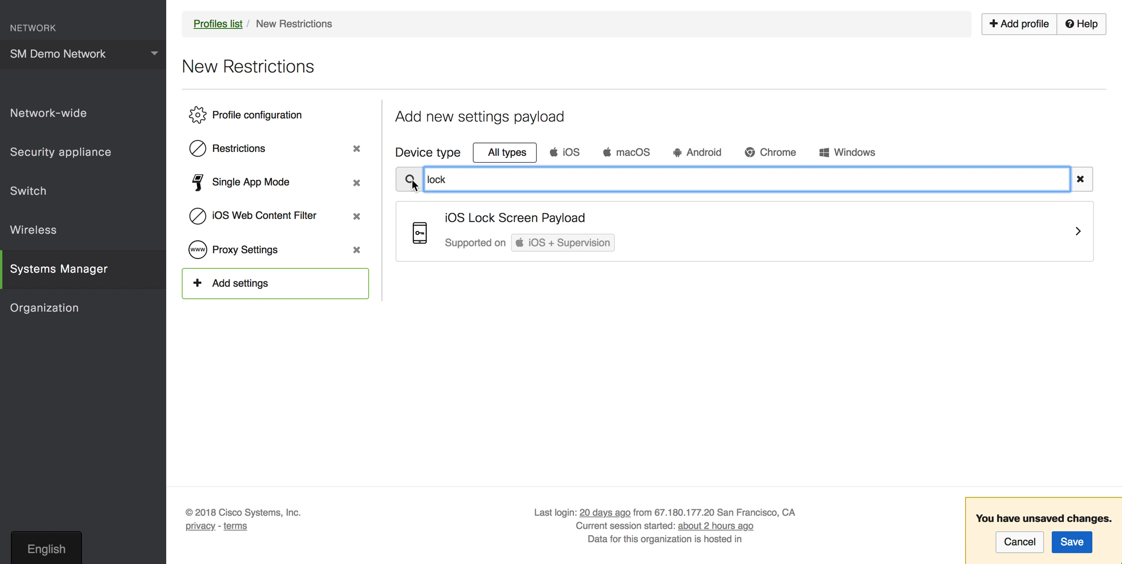
click(501, 230)
Set the lock screen's asset tag information to the Device name and Device serial variables followed by "text"
click(714, 173)
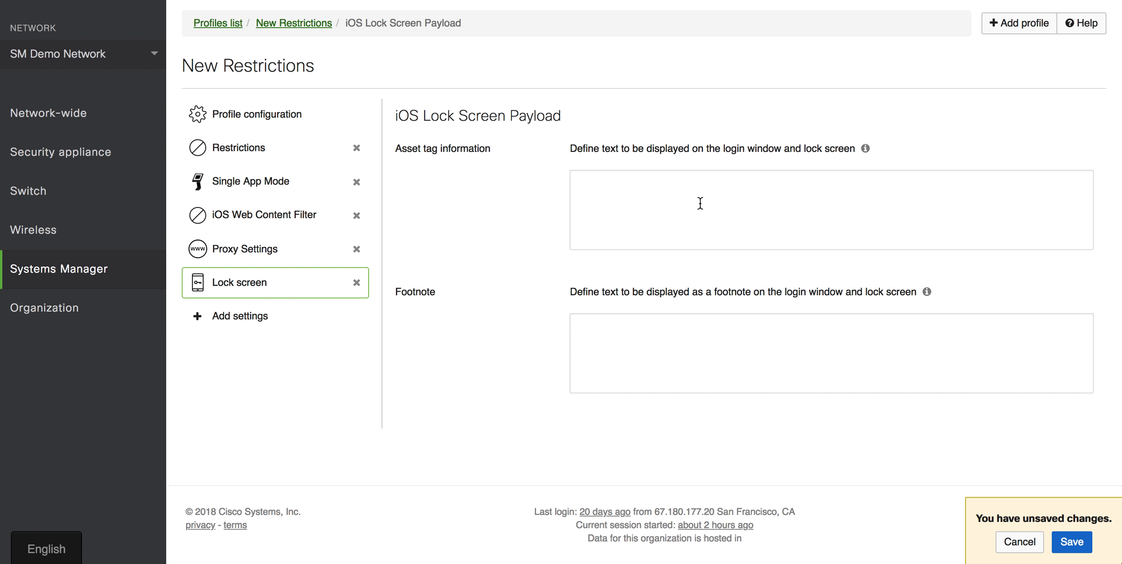
text($)
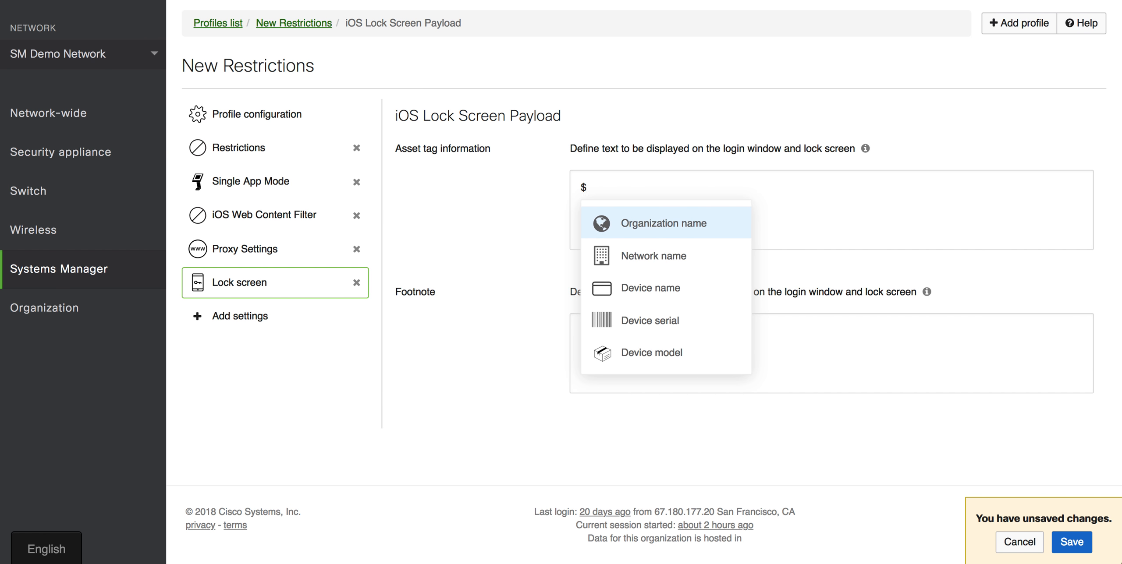
click(670, 287)
text($)
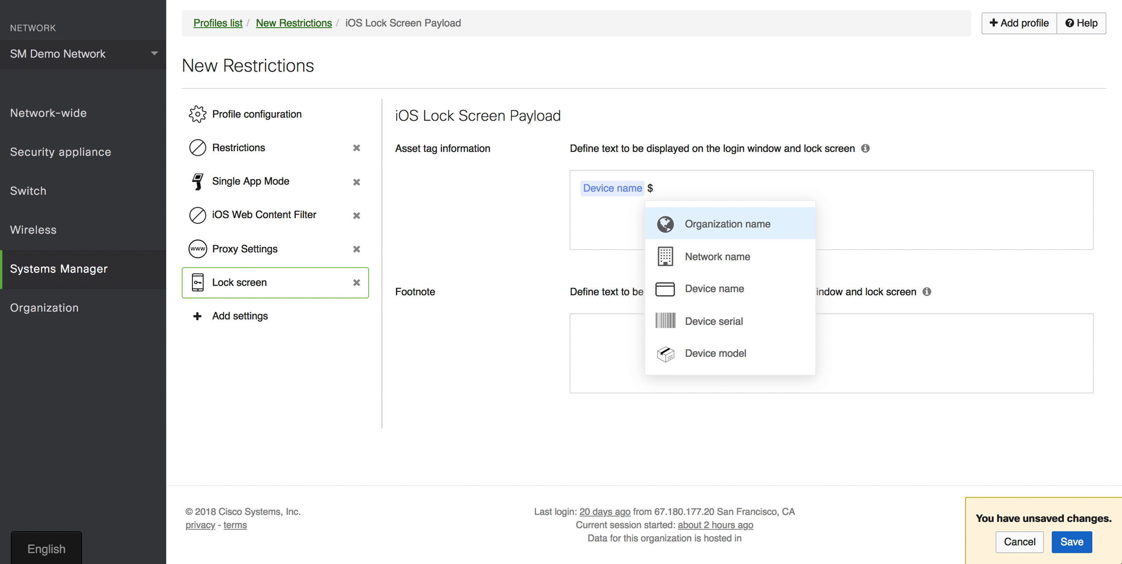
click(657, 320)
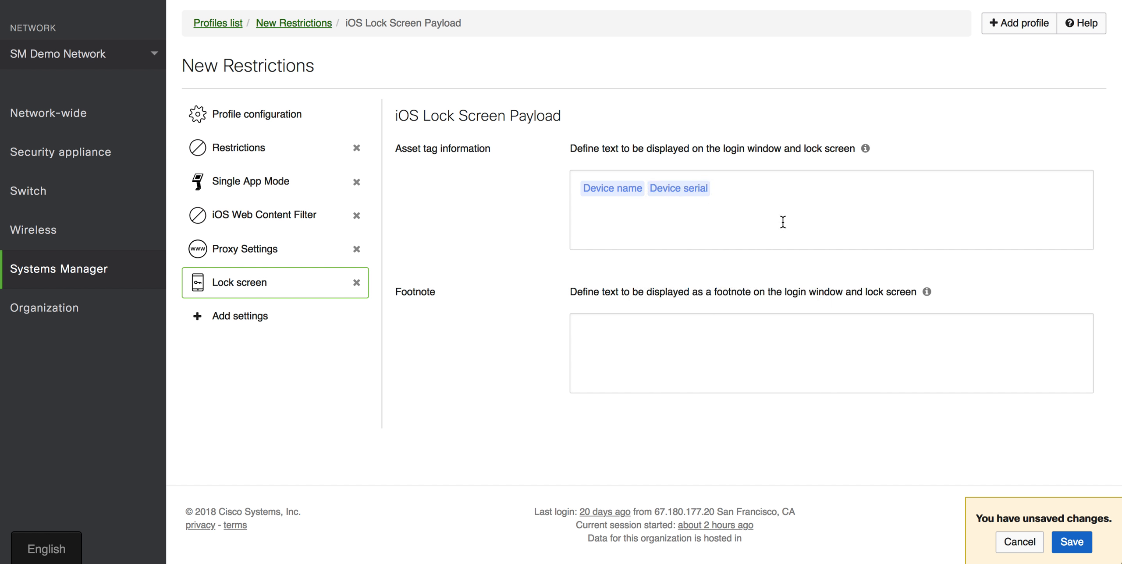
text(text)
Return to the profiles list from the iOS Lock Screen Payload without saving the profile
scroll(689, 213, up, 1)
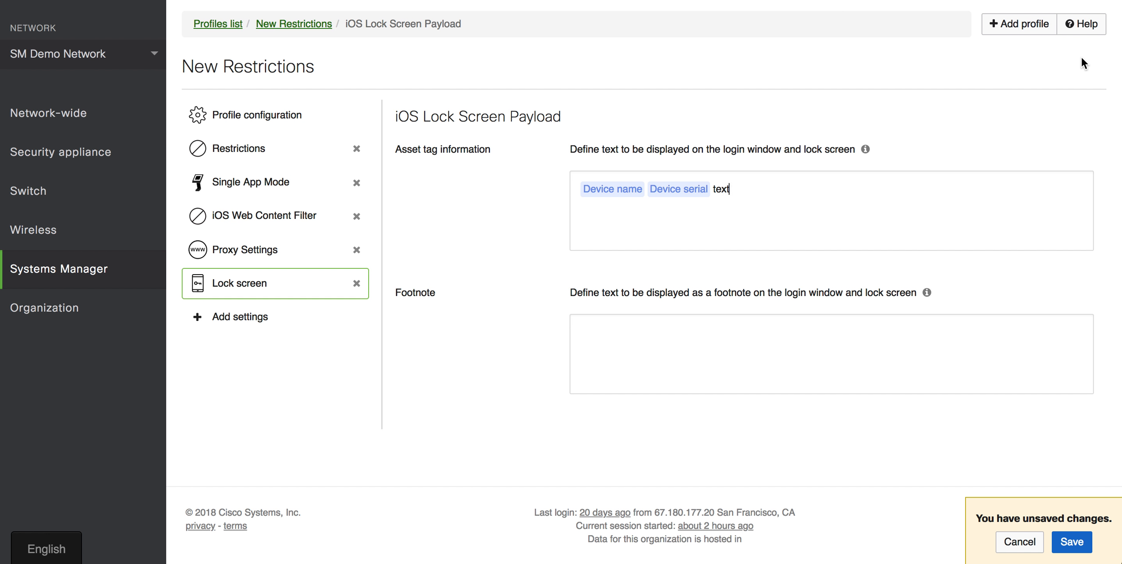
scroll(1082, 61, down, 1)
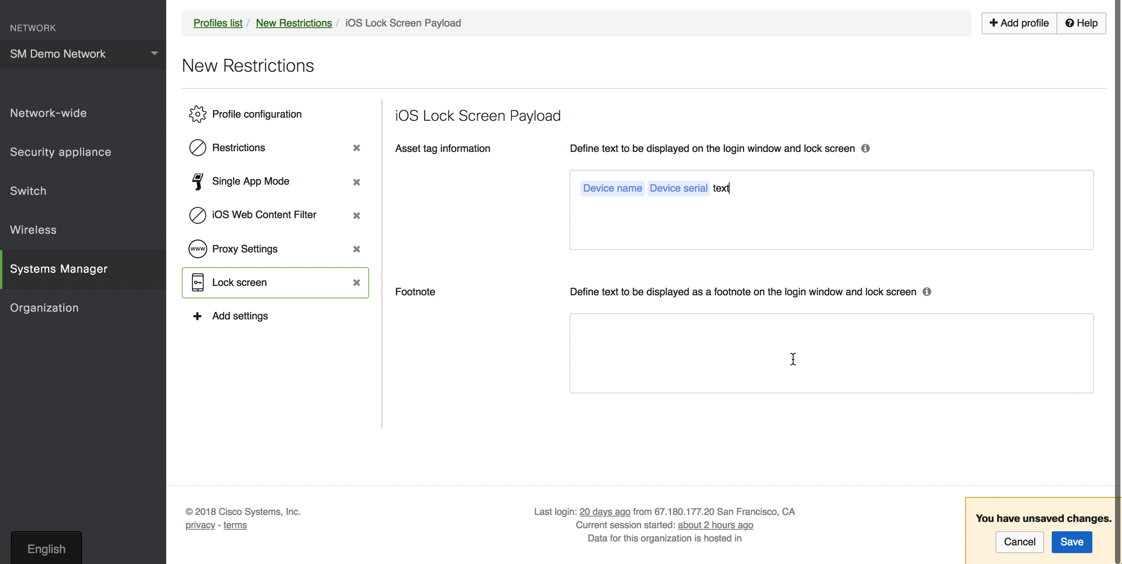
click(236, 25)
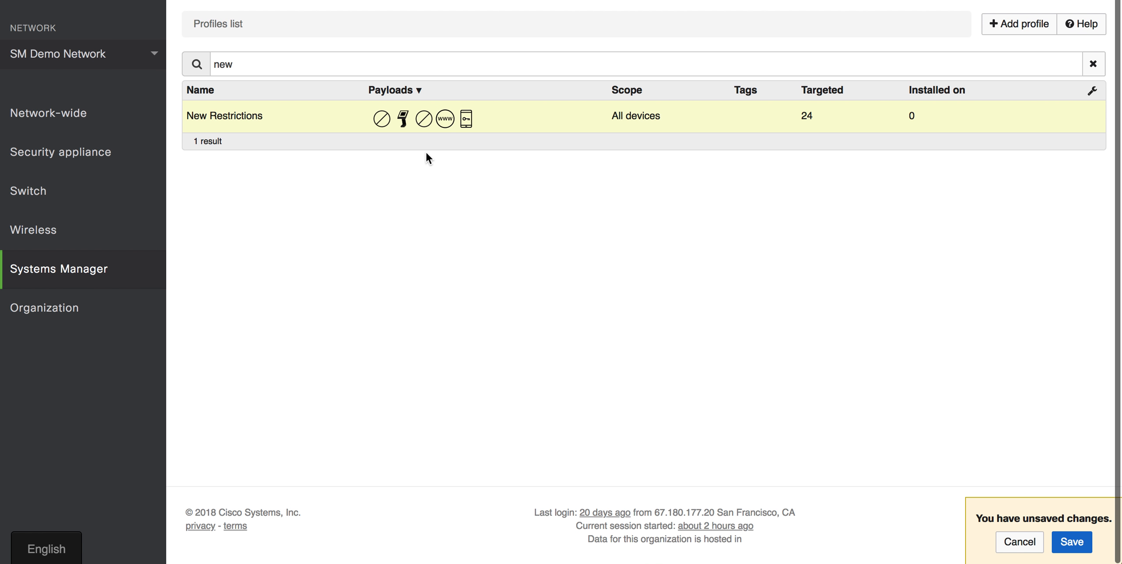